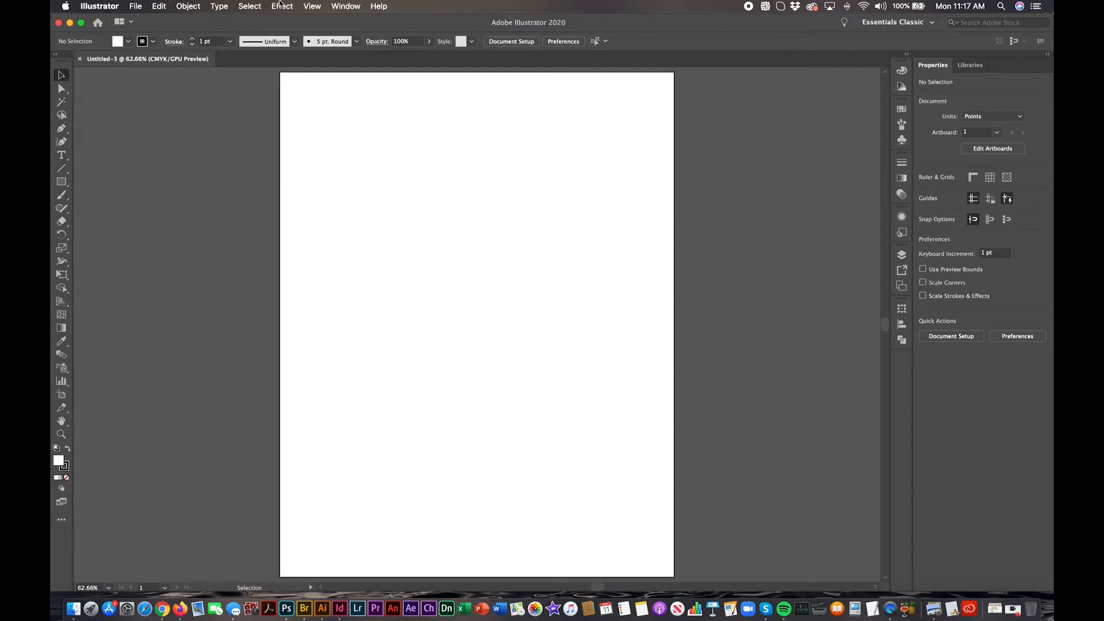
Step: Place stones07-solstice.jpg as an embedded, unlinked image starting at the artboard's upper-left corner
click(133, 6)
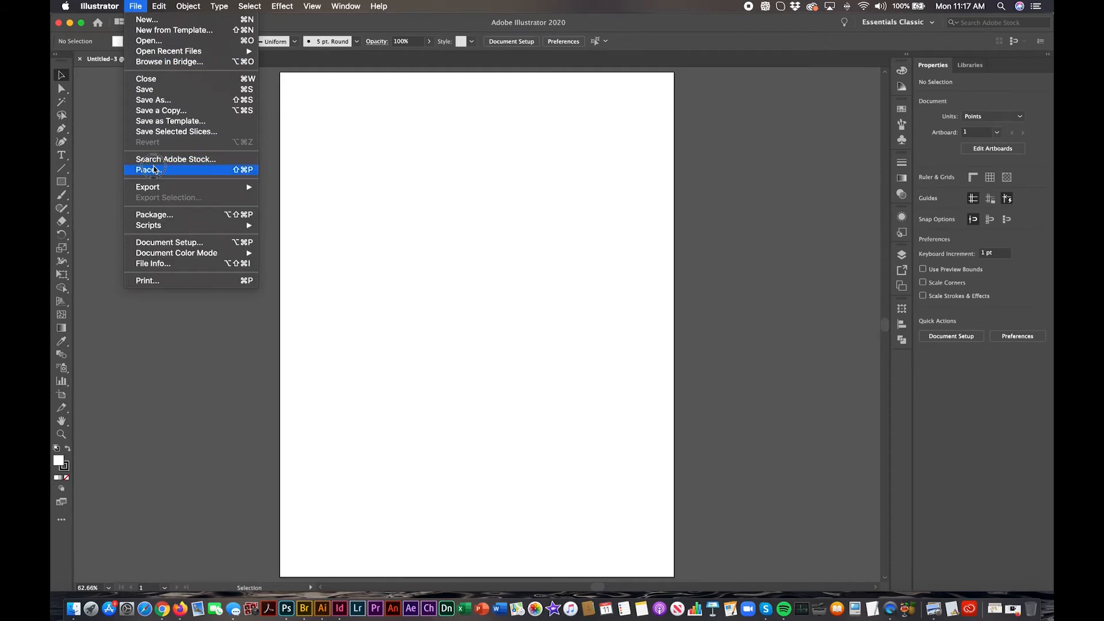
click(154, 169)
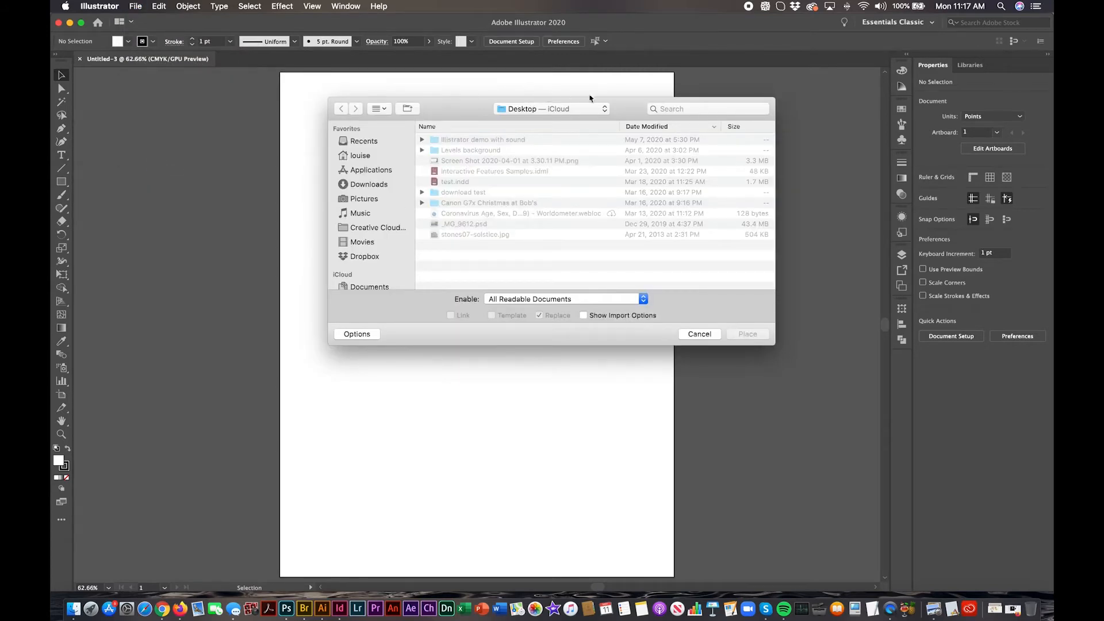
drag(627, 108, 638, 76)
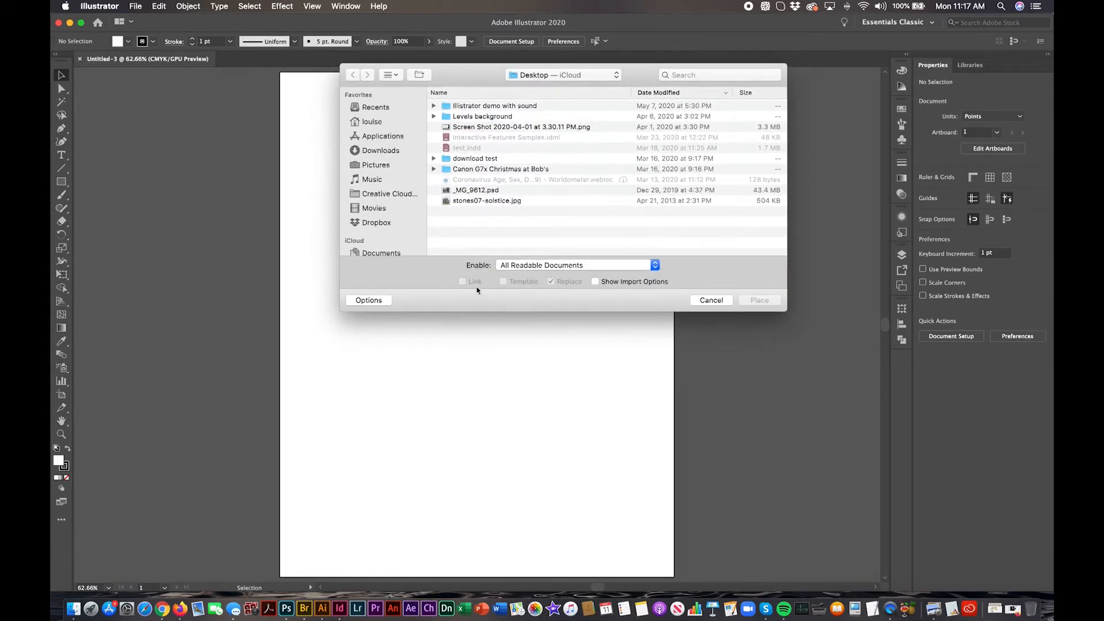
click(483, 204)
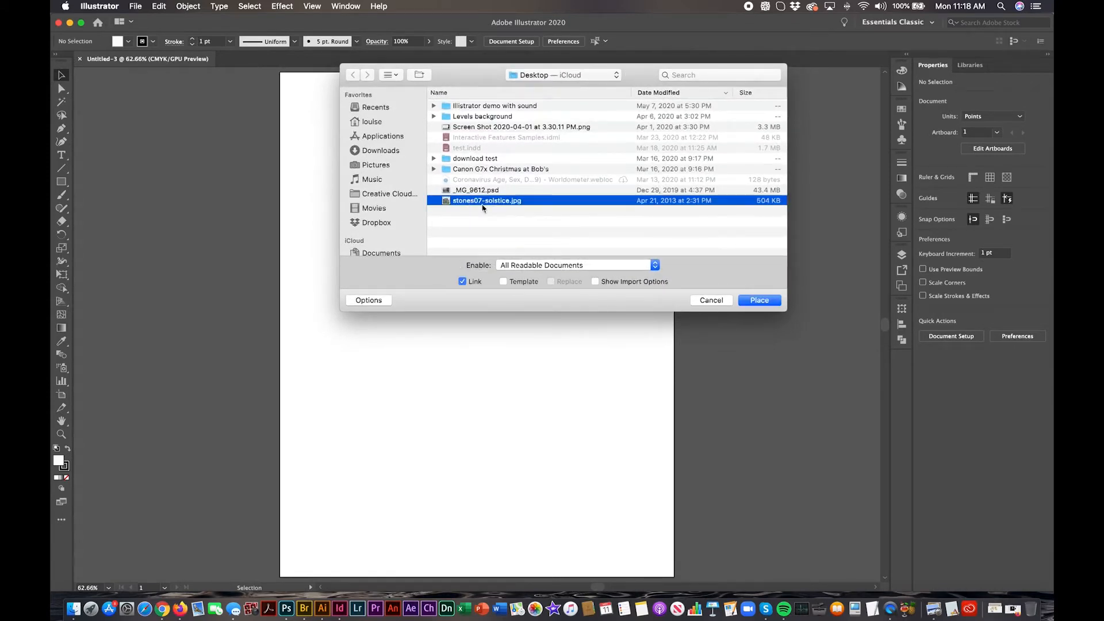
click(463, 282)
click(754, 304)
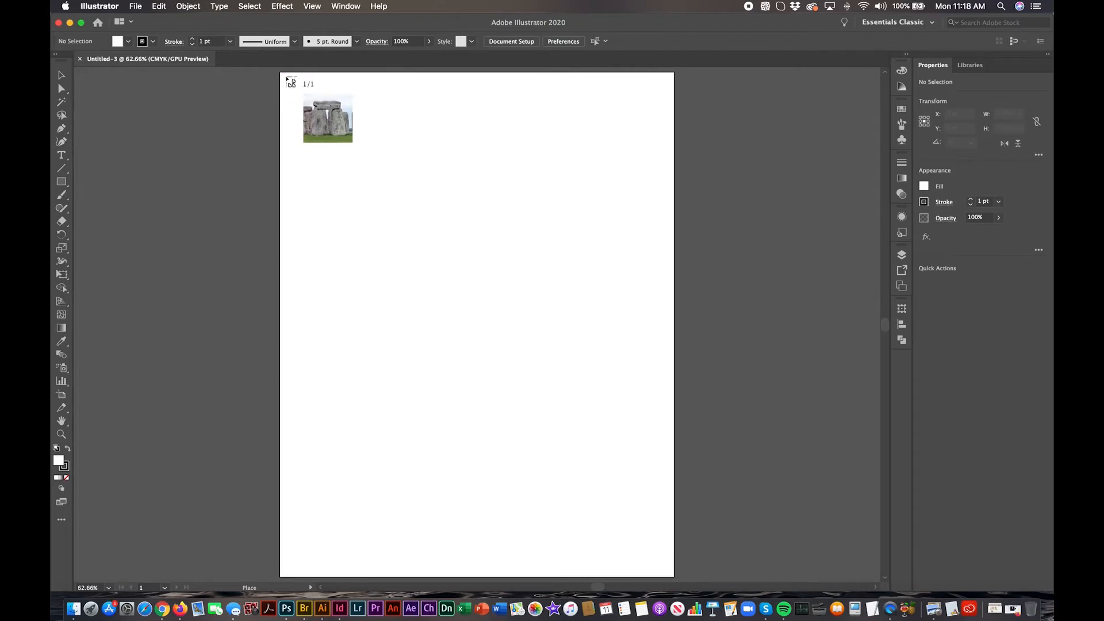
click(285, 76)
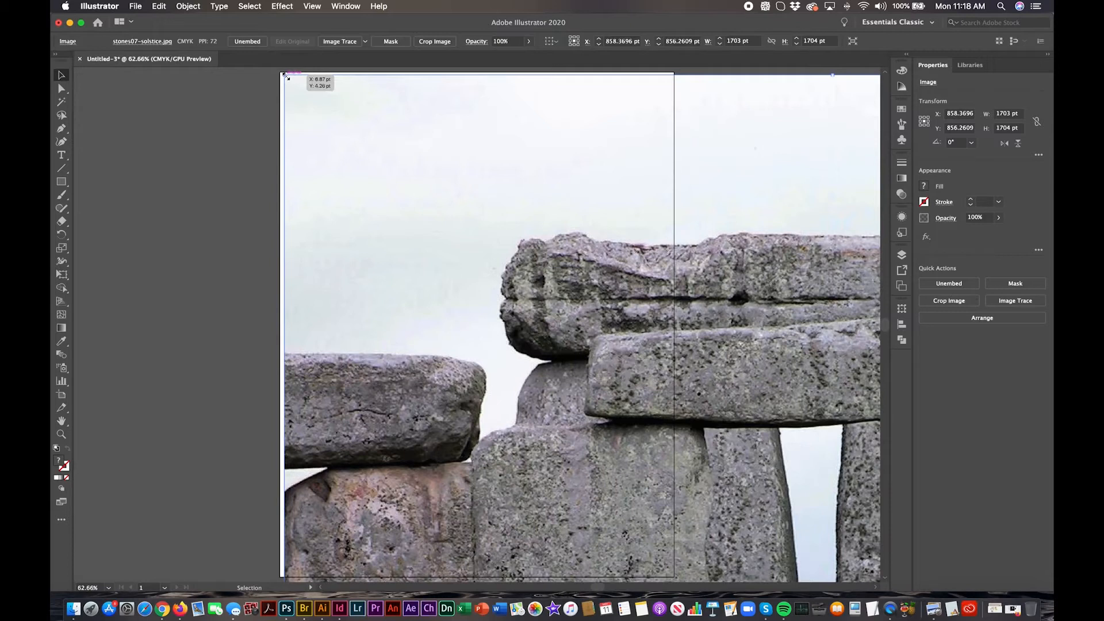
Step: Scale the placed image down proportionally to about 576 × 576 pt so it fits within the artboard's width
click(314, 6)
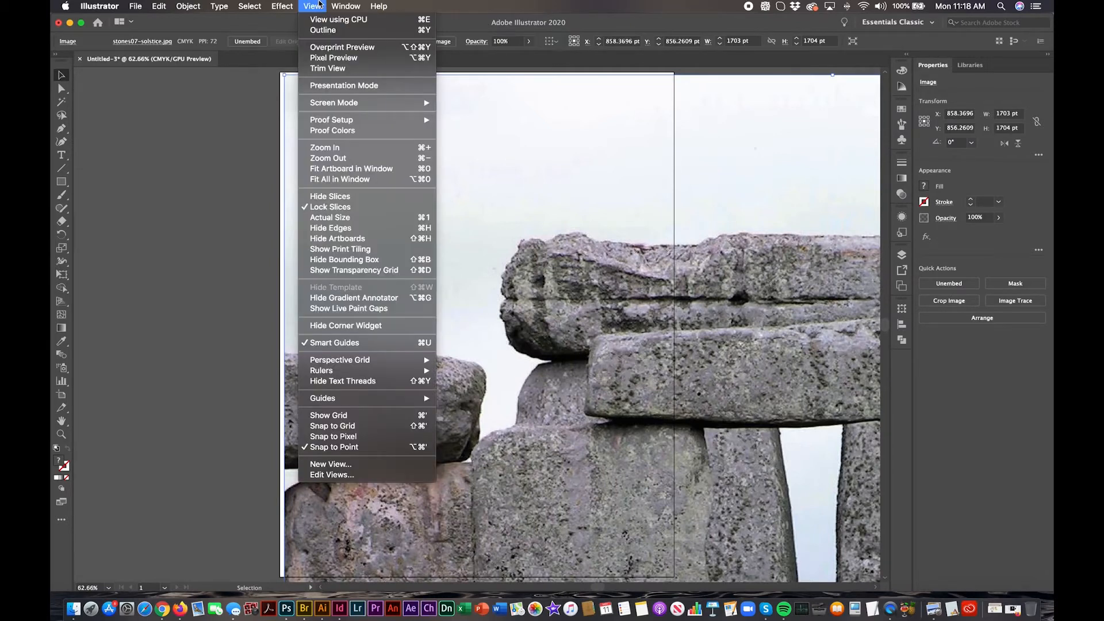
click(316, 159)
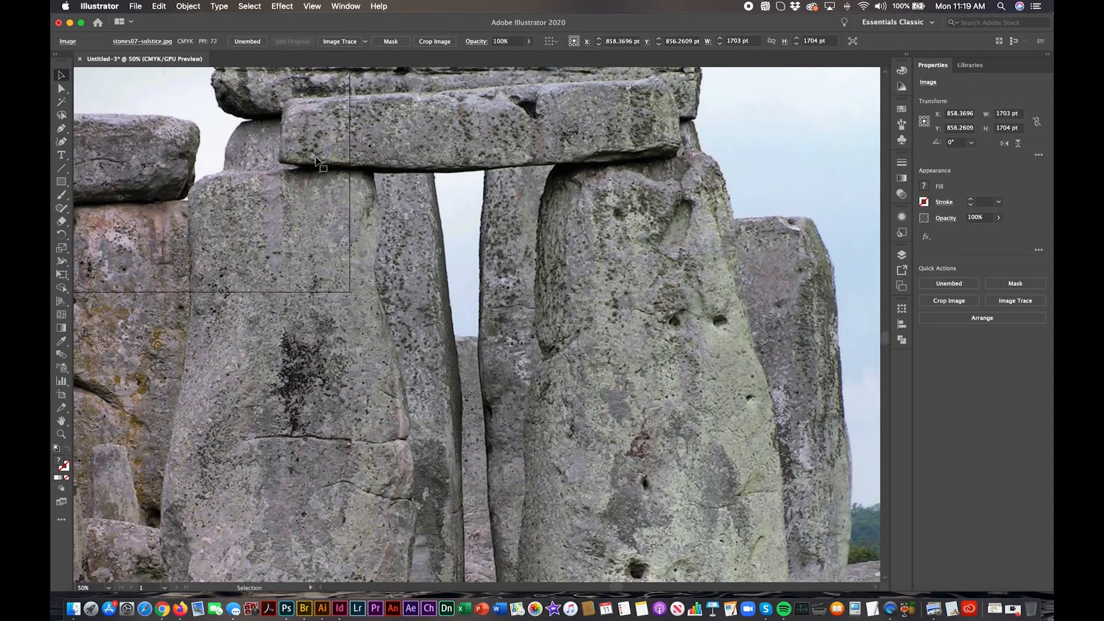
key(super+minus)
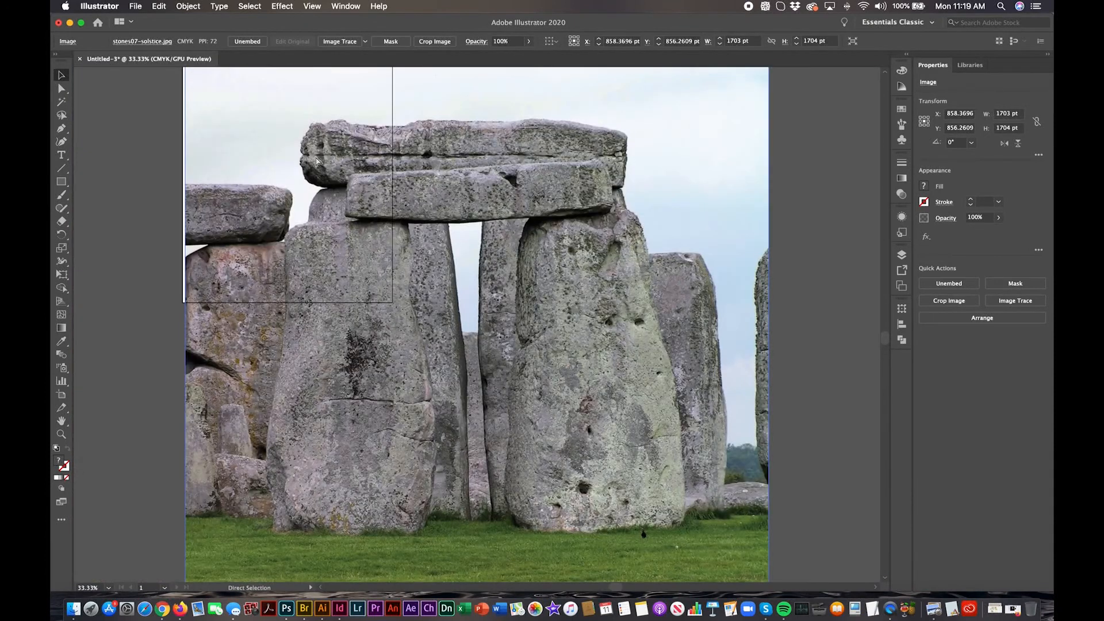
key(super+minus)
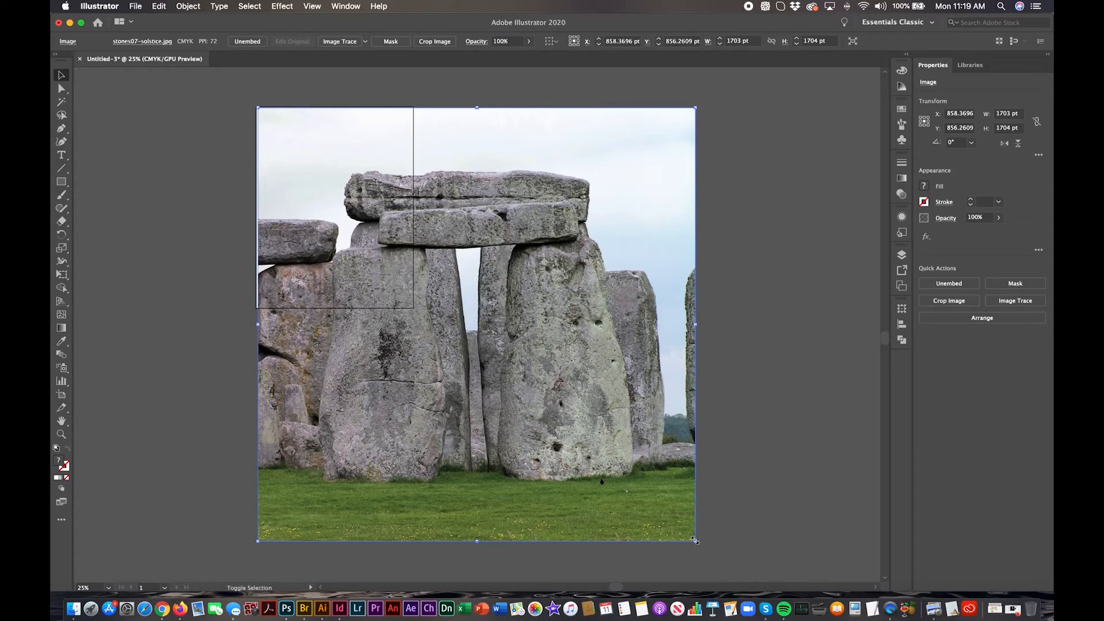
drag(694, 541, 404, 298)
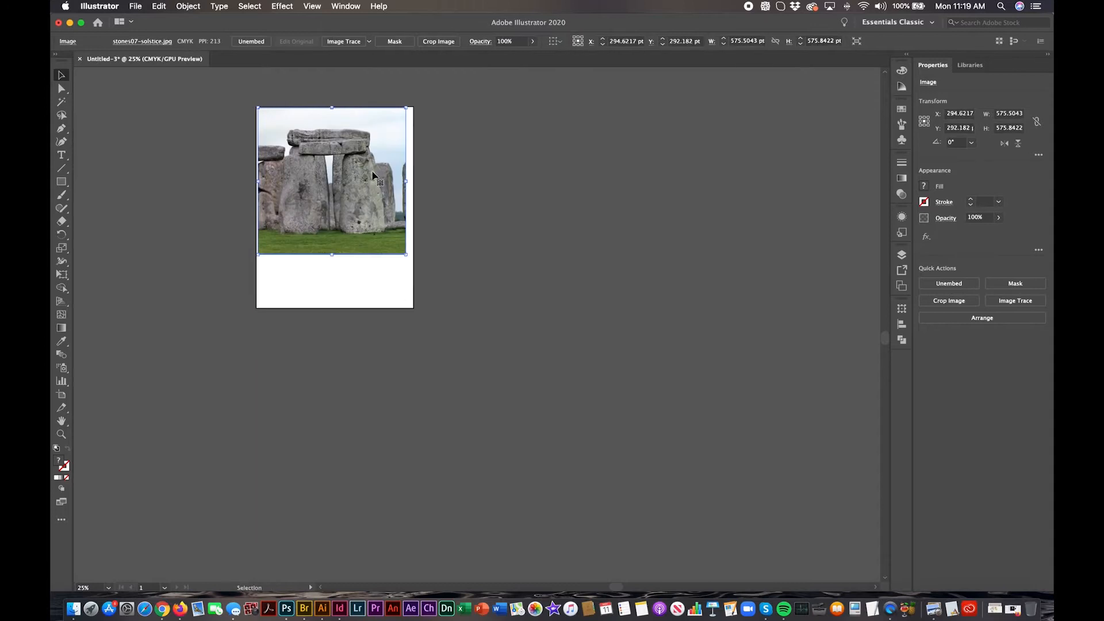
Step: Reposition the image centred horizontally on the artboard, at about X 306 pt and Y 325 pt
drag(372, 177, 380, 185)
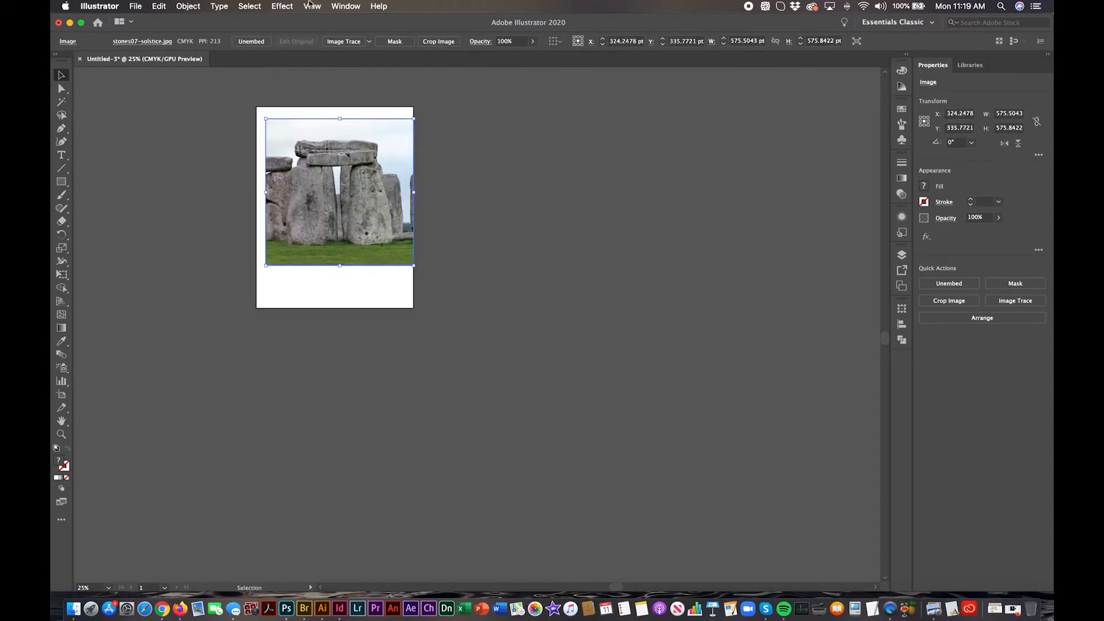
click(310, 6)
mouse_move(332, 121)
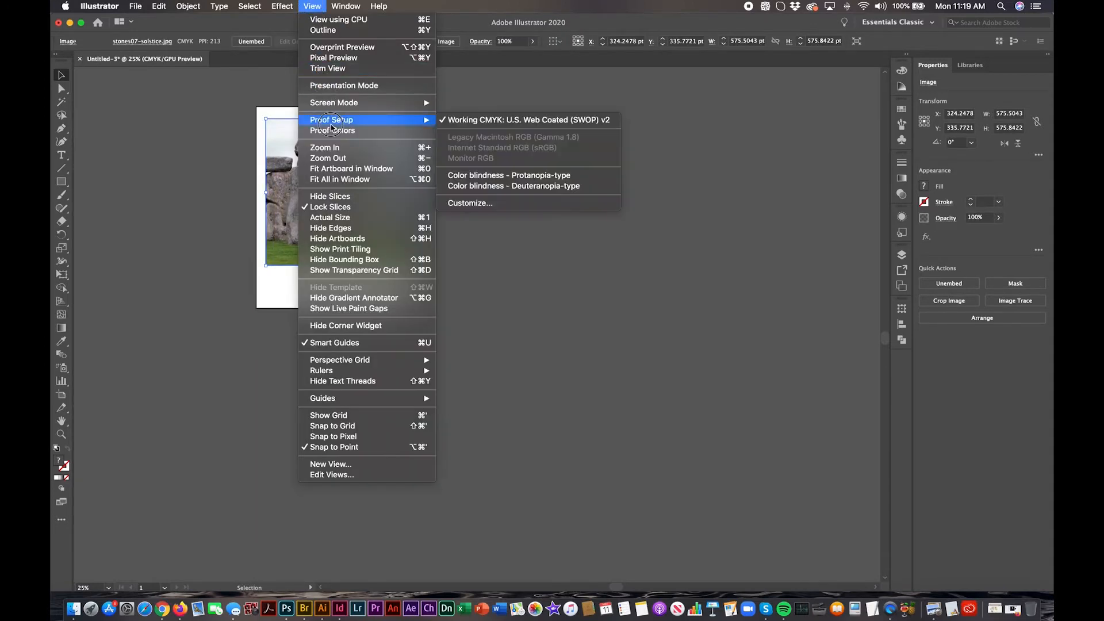
click(333, 170)
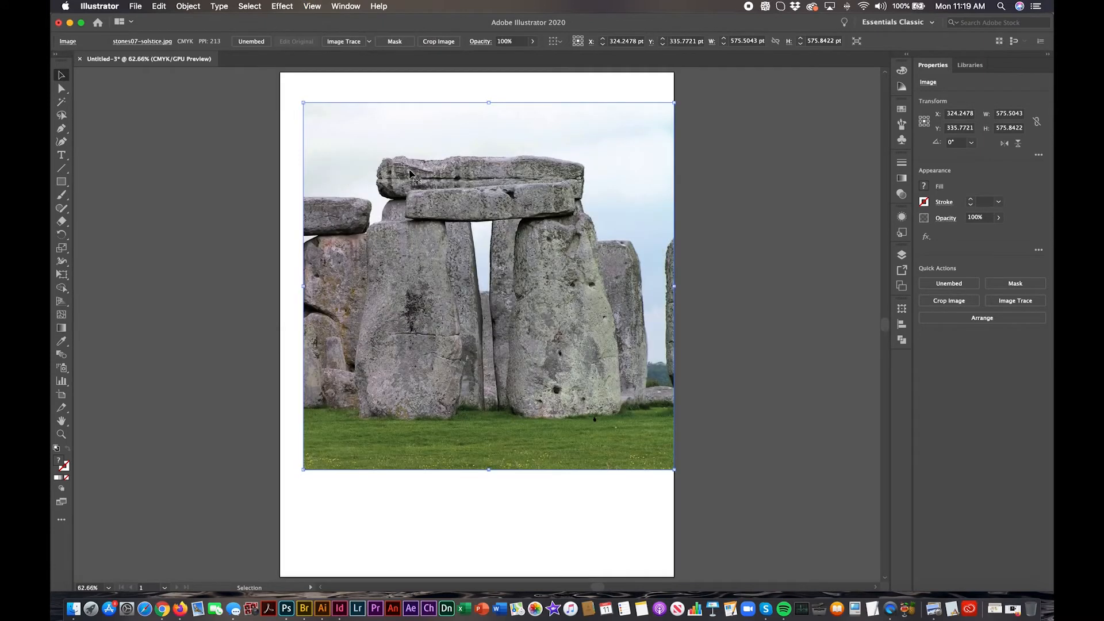
drag(410, 173, 399, 166)
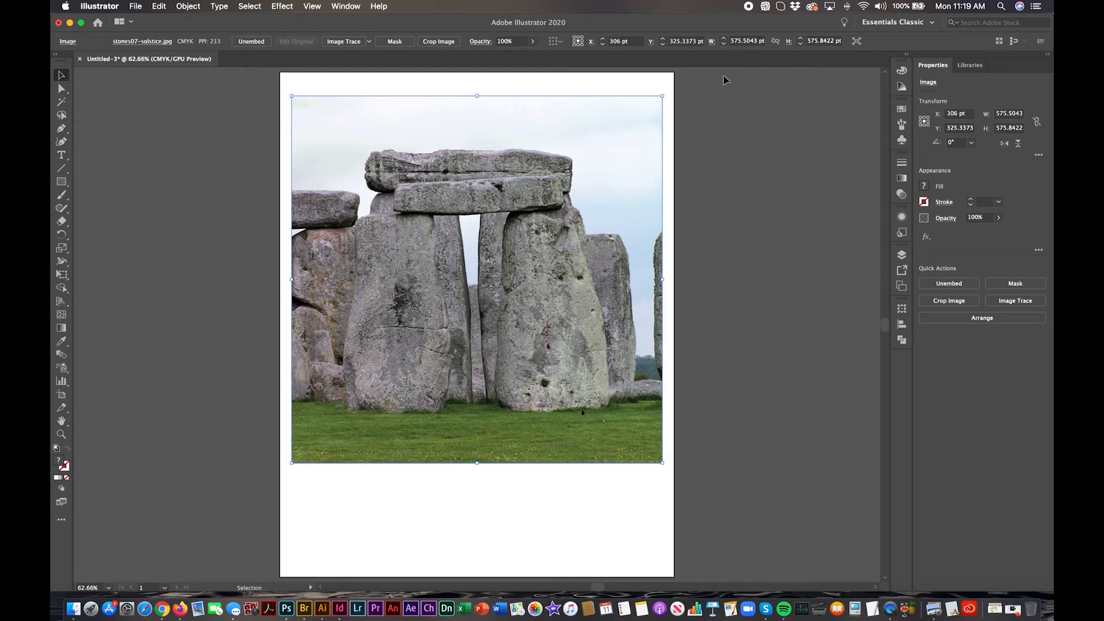
Step: Examine the link options and file information of the embedded stones07-solstice.jpg
click(349, 5)
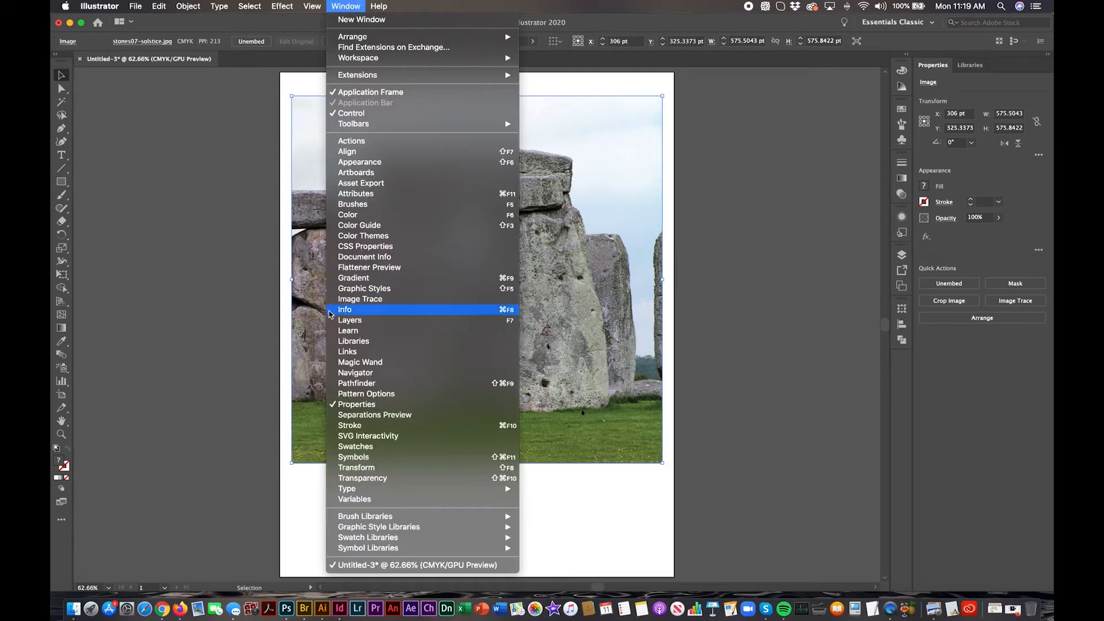
click(333, 352)
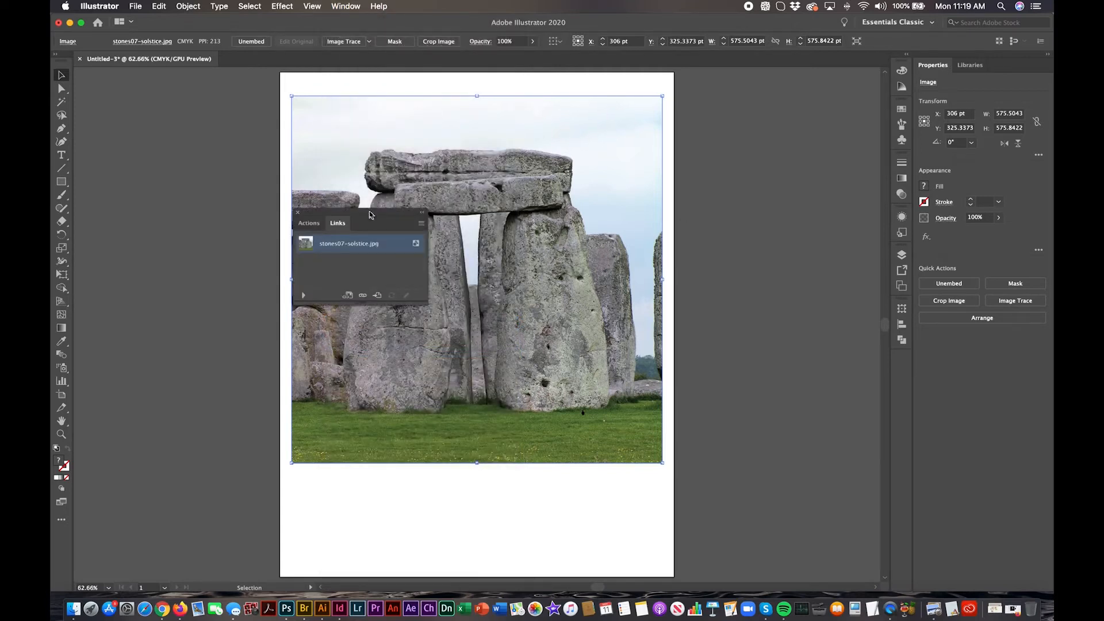
drag(371, 212, 797, 85)
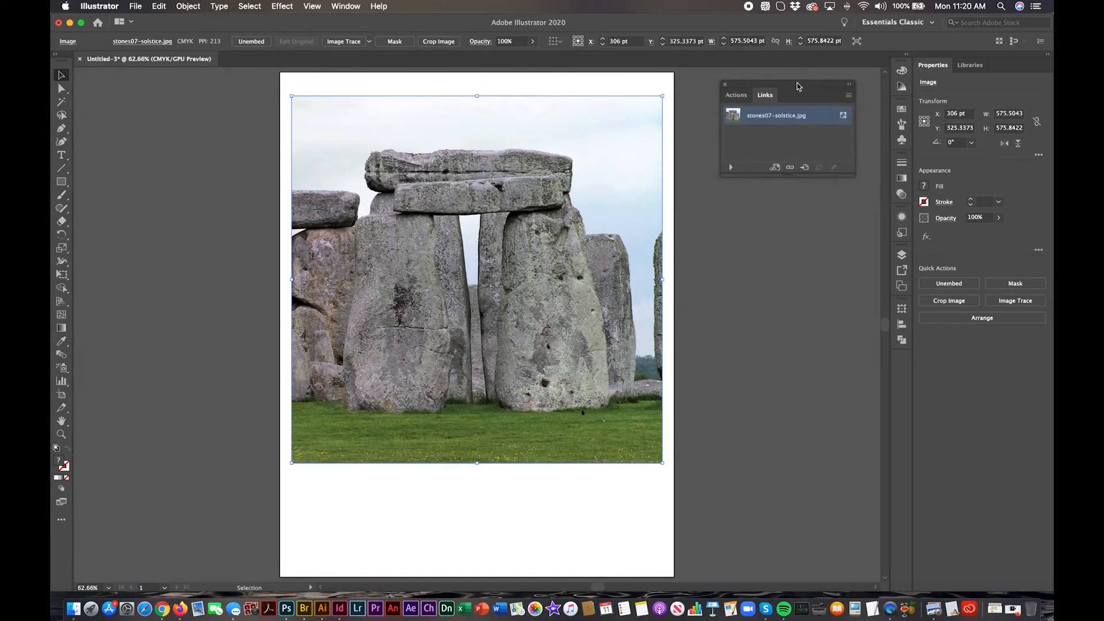
click(850, 97)
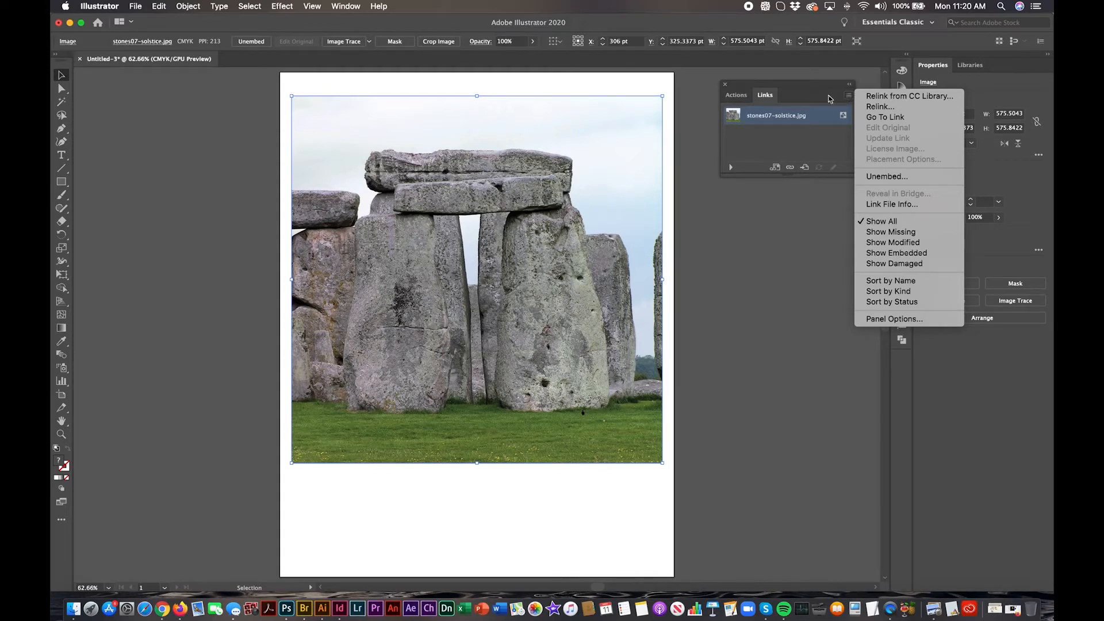
click(829, 101)
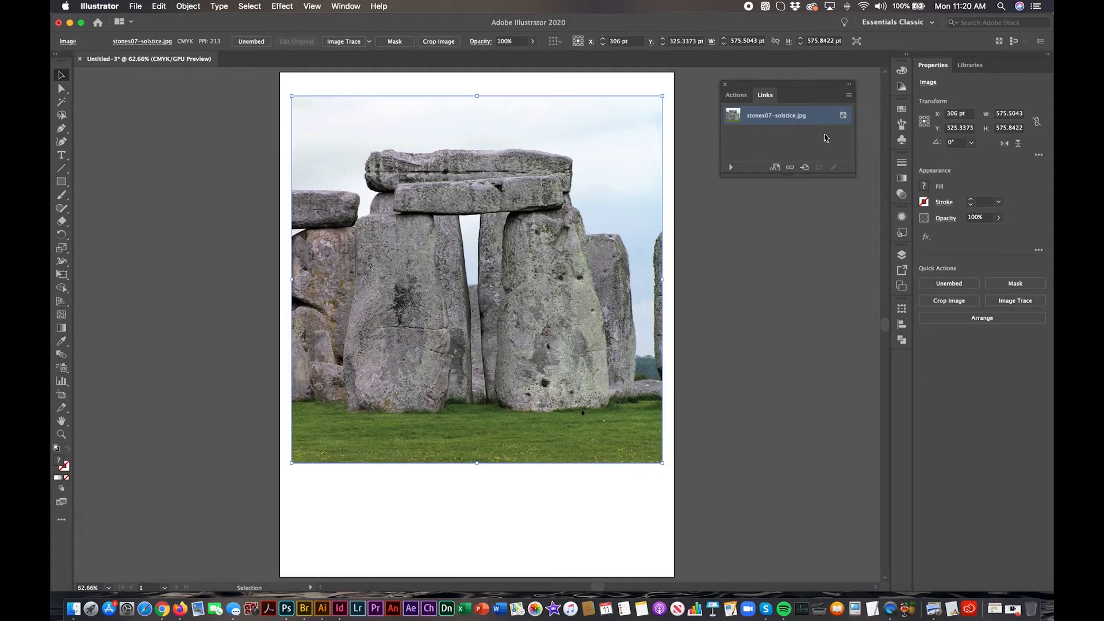
click(732, 168)
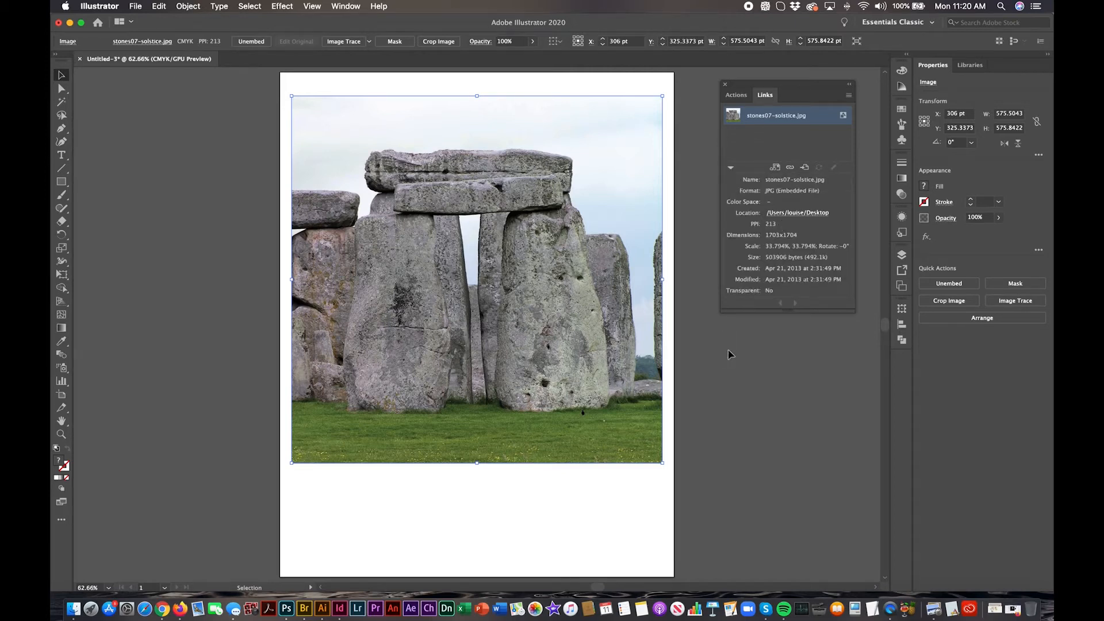
click(725, 84)
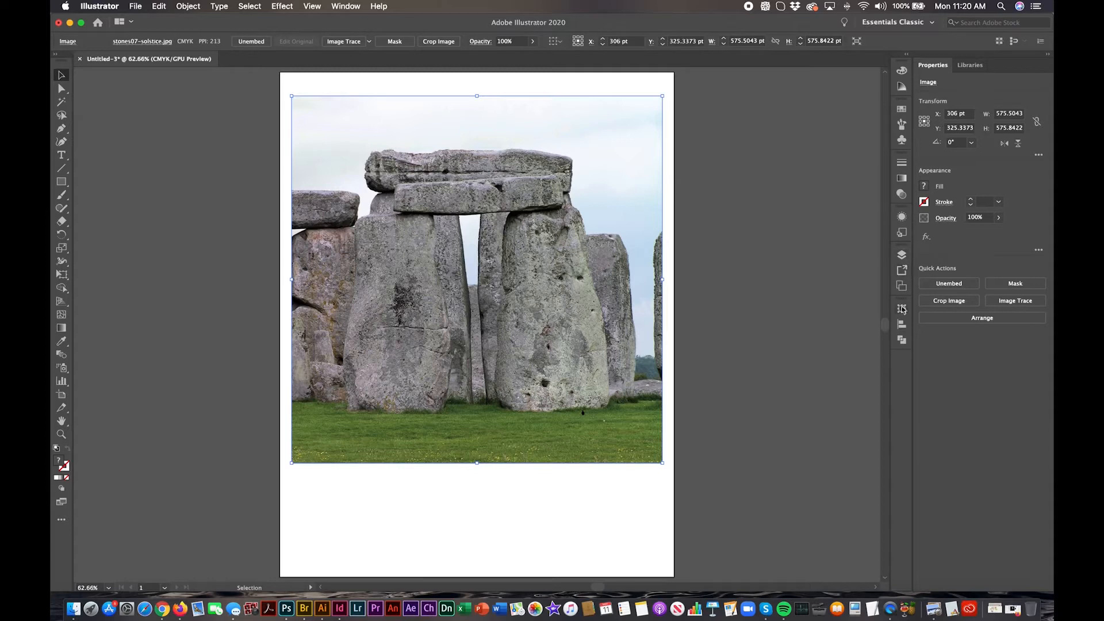
Step: Turn Layer 1 into a template layer with its images dimmed to 50%
click(902, 255)
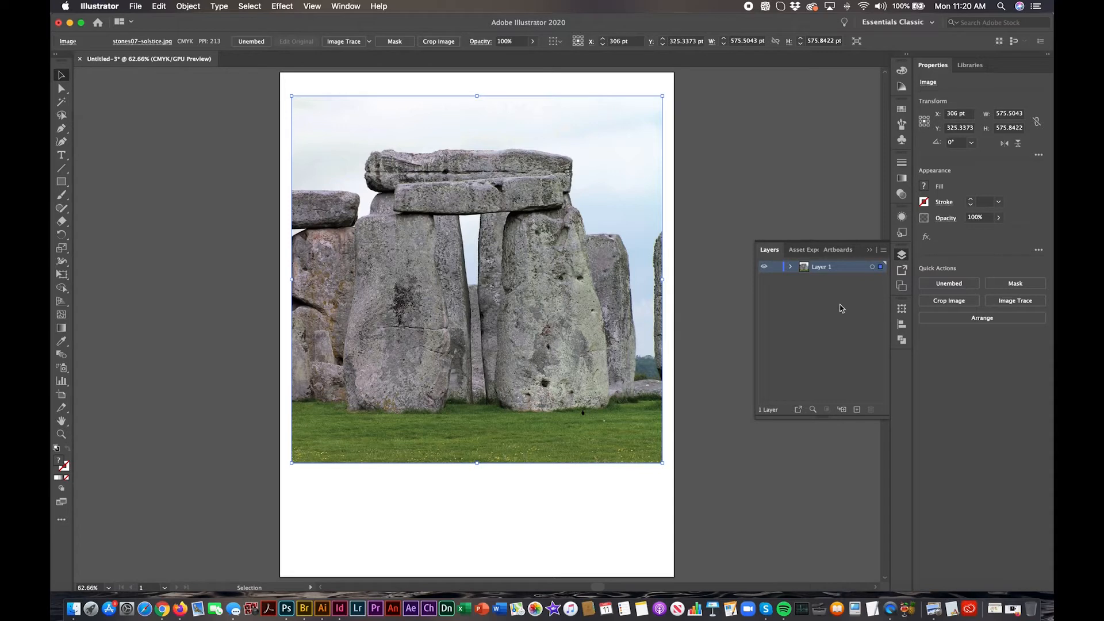
click(791, 267)
click(792, 268)
double_click(852, 270)
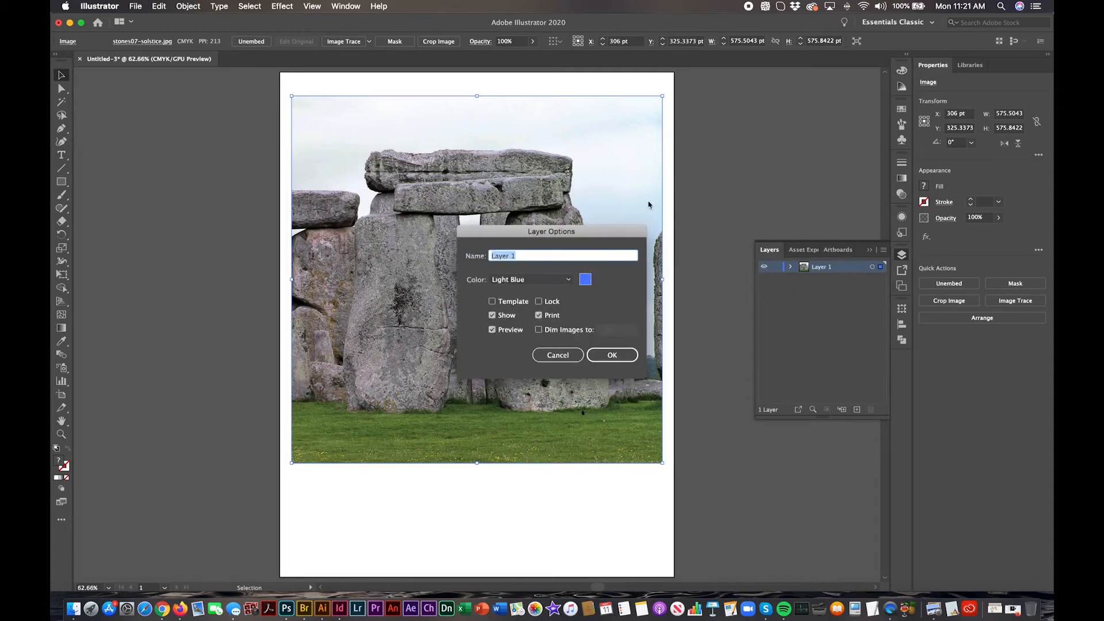
drag(623, 234, 837, 51)
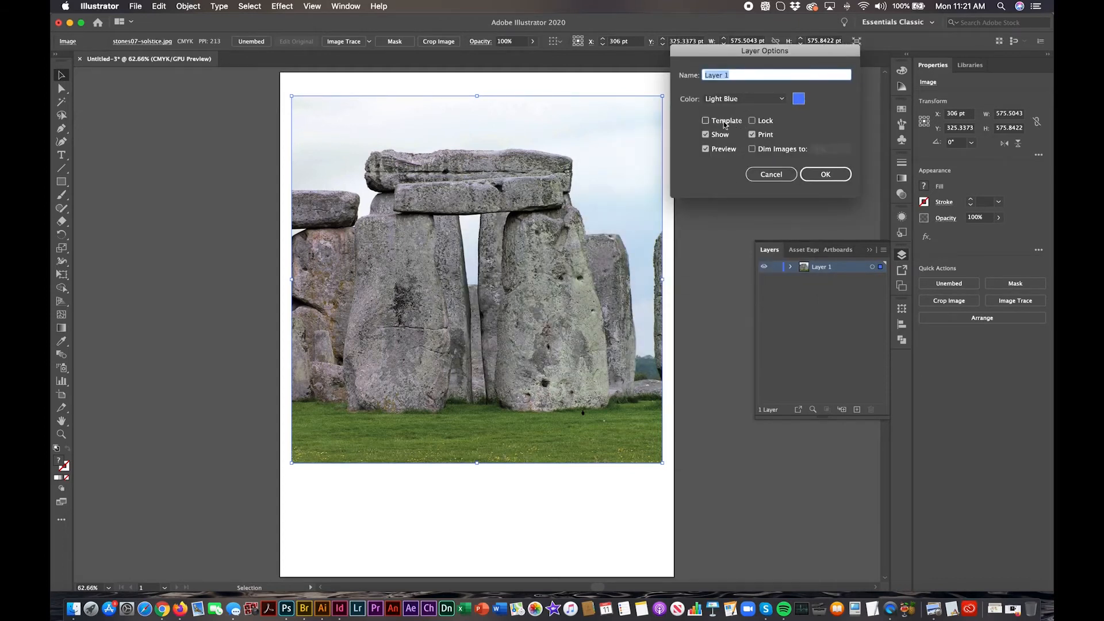
click(705, 121)
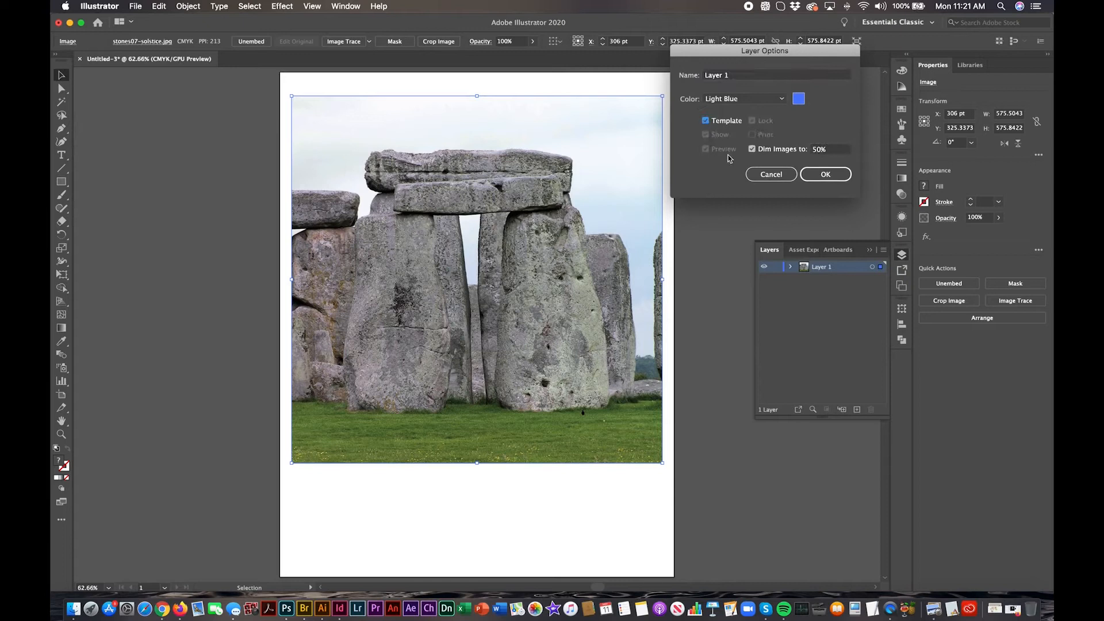
click(827, 175)
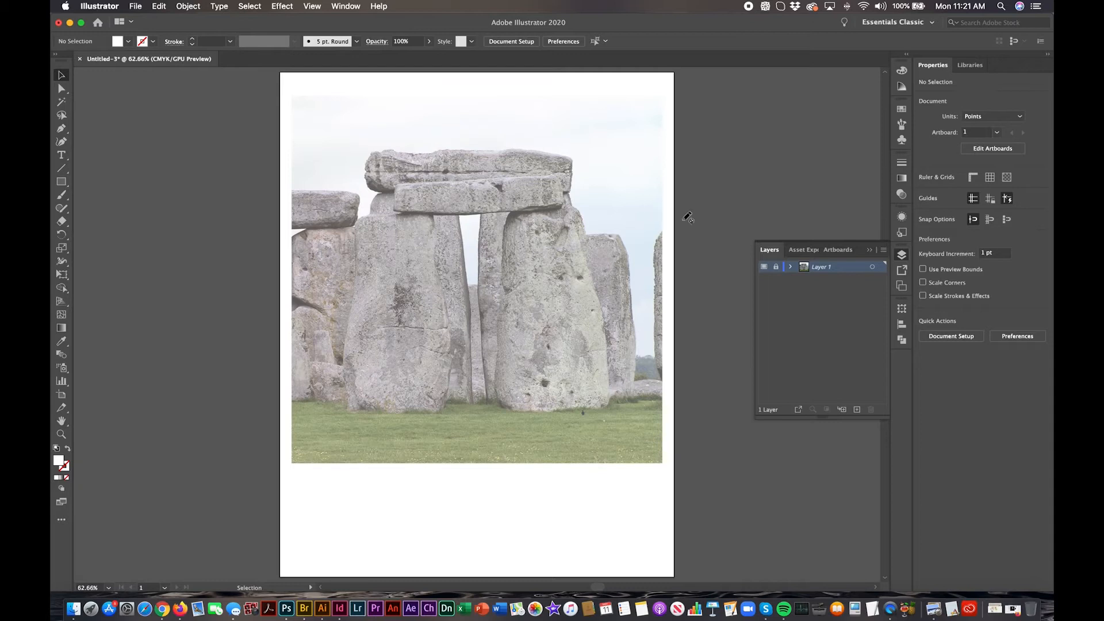
Step: Create a new layer above the template and trace the lower horizontal lintel stone on it as a closed Pen tool path
click(856, 410)
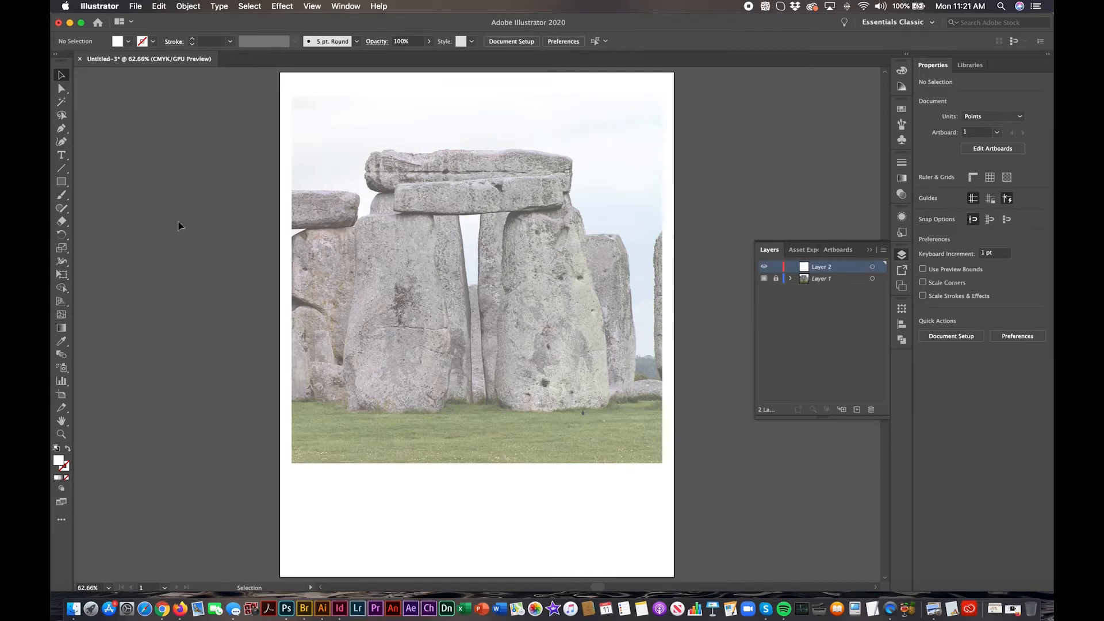
click(60, 131)
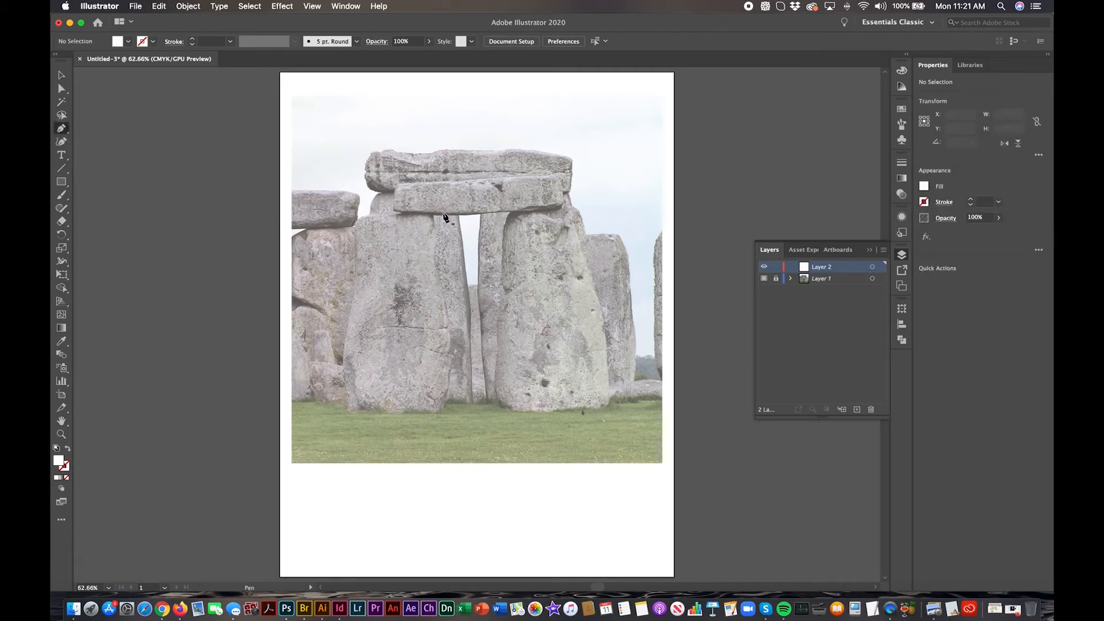
click(395, 186)
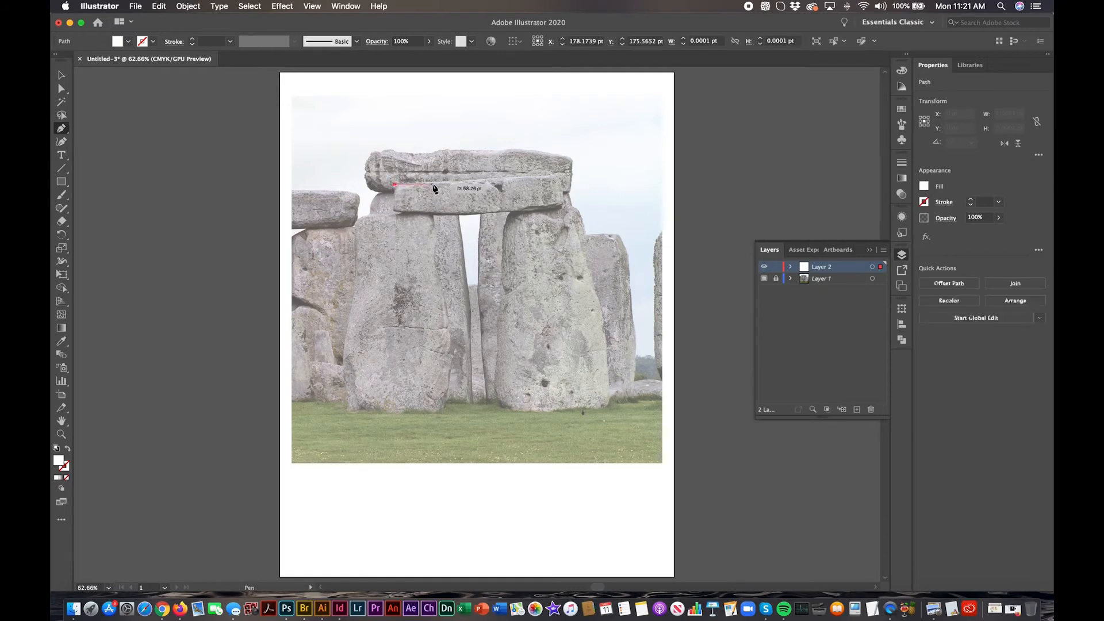
click(467, 186)
click(466, 186)
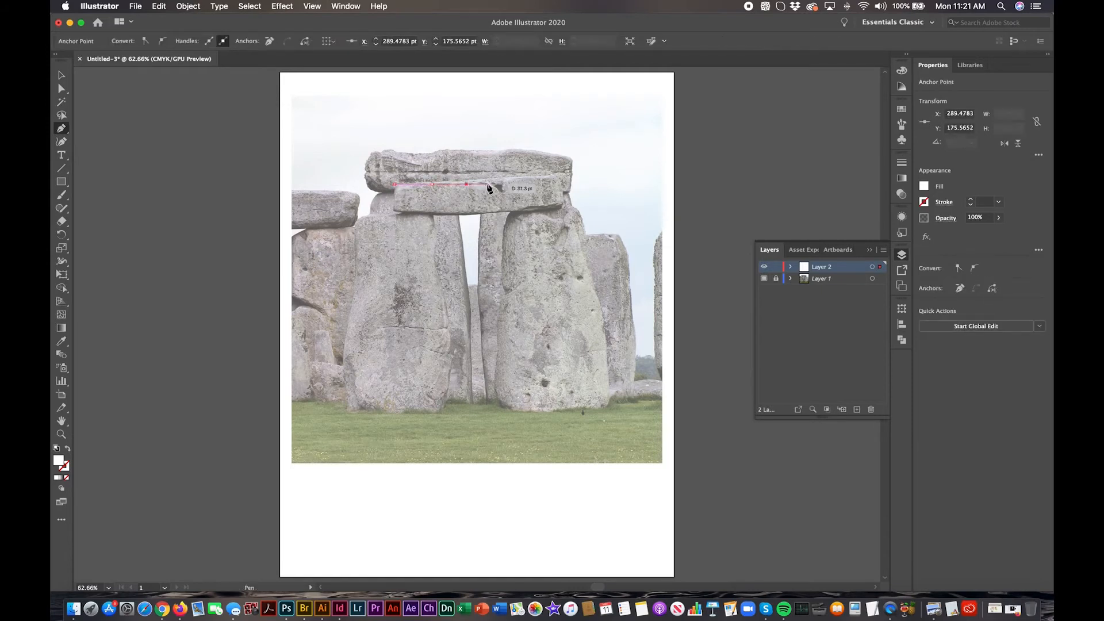
click(543, 176)
click(557, 175)
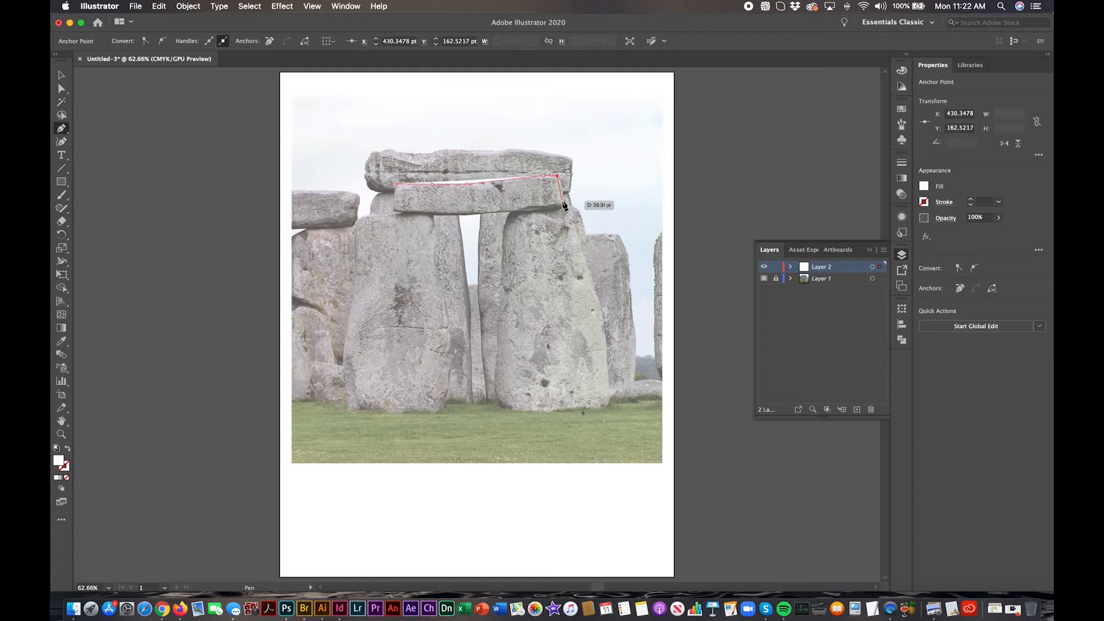
click(563, 201)
click(549, 210)
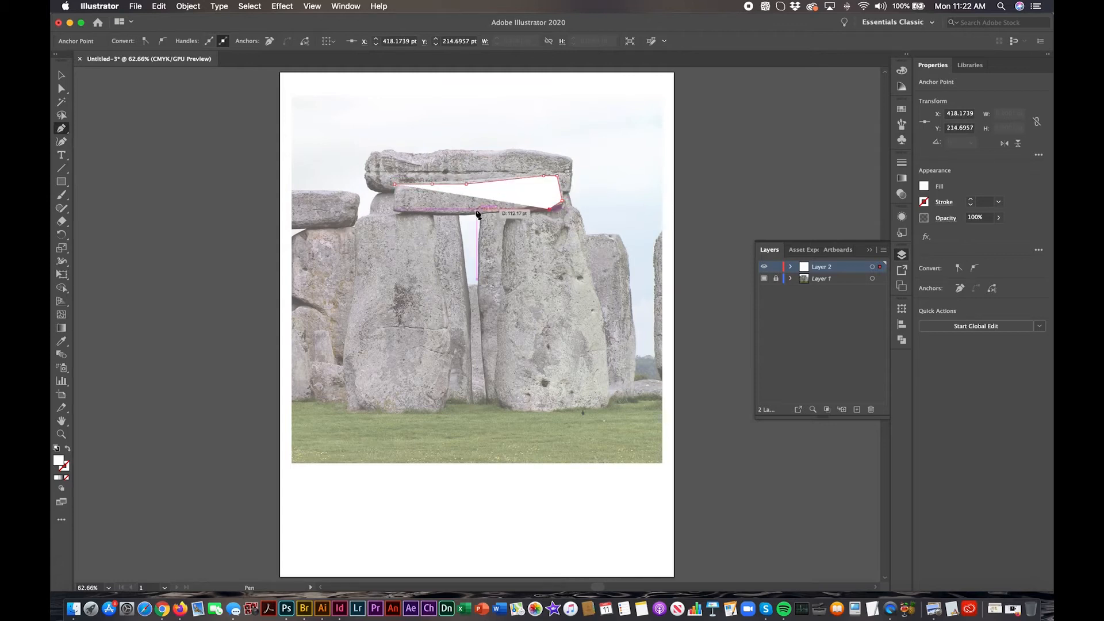
click(474, 214)
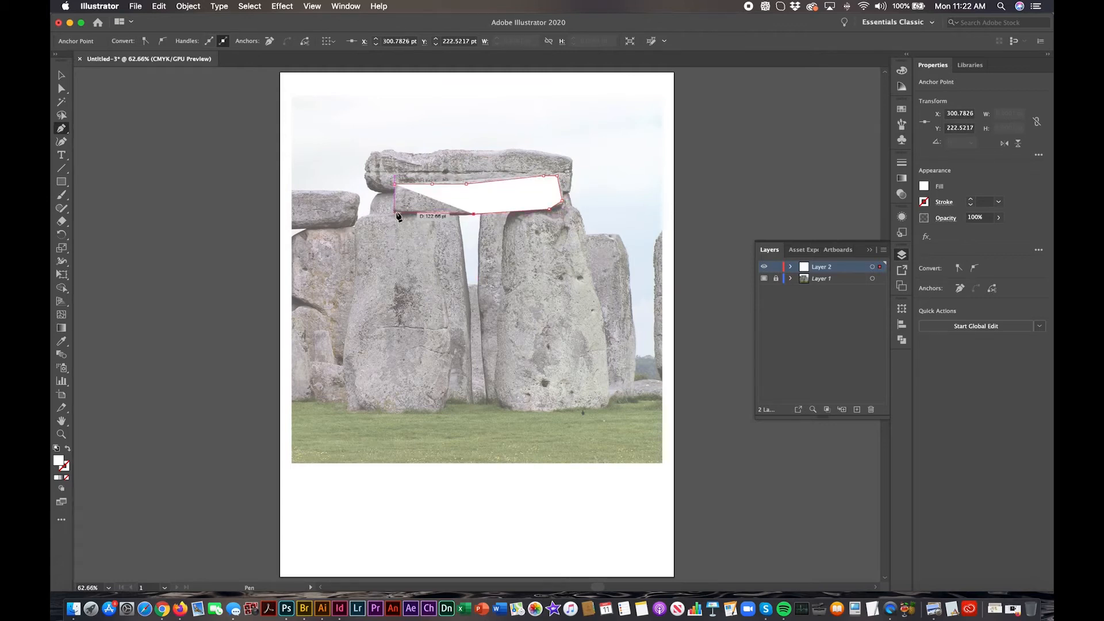
click(395, 211)
click(396, 185)
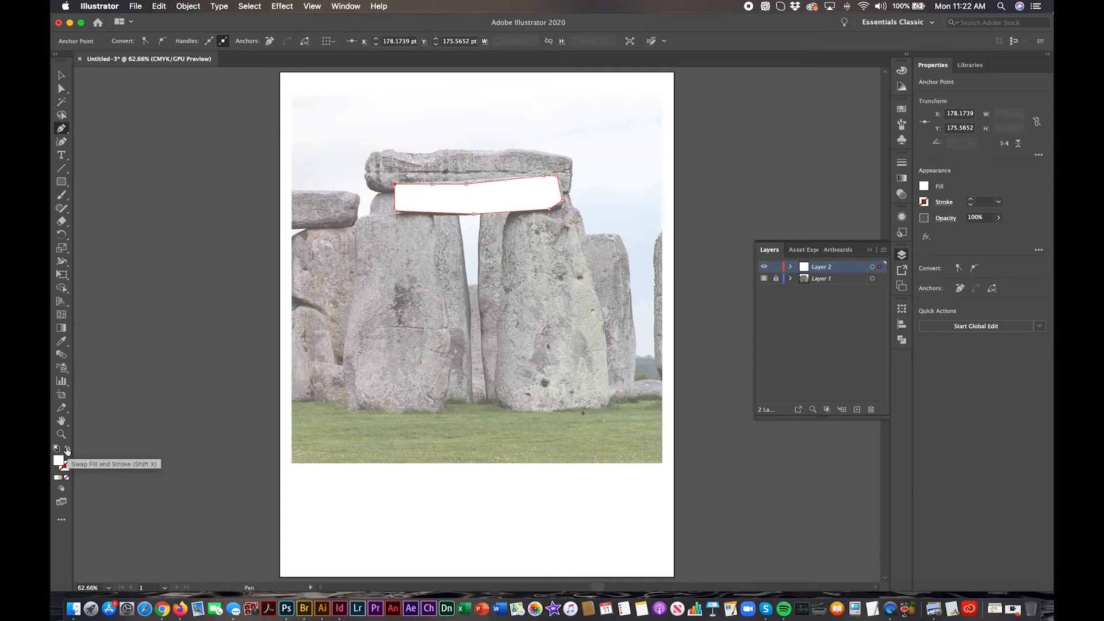
Step: Give the traced lintel path no fill and a black 1 pt stroke
click(68, 450)
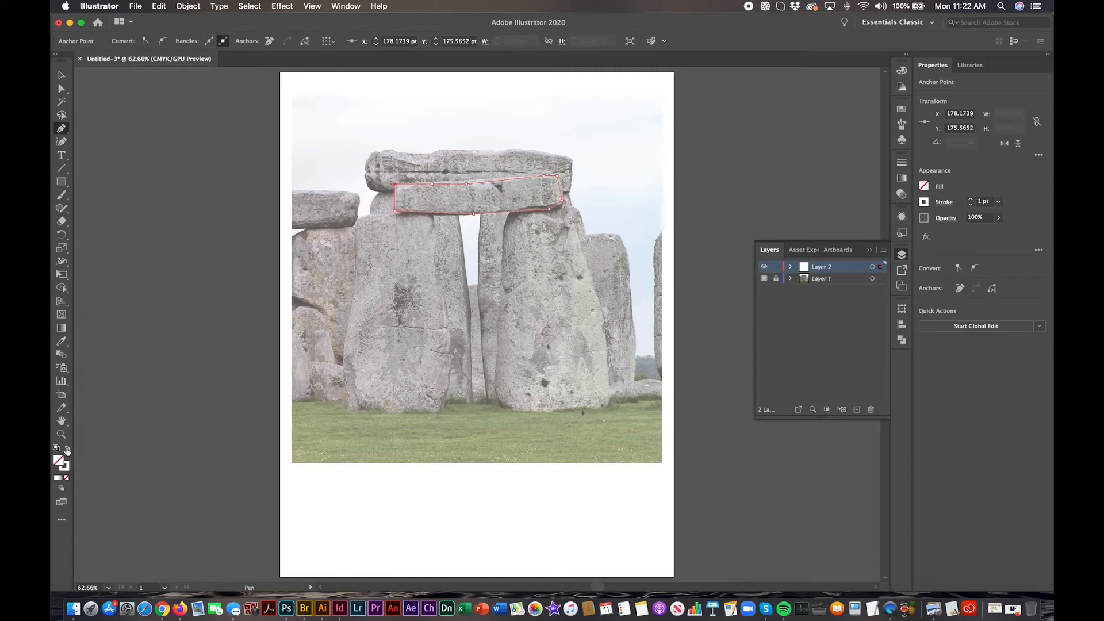
click(67, 468)
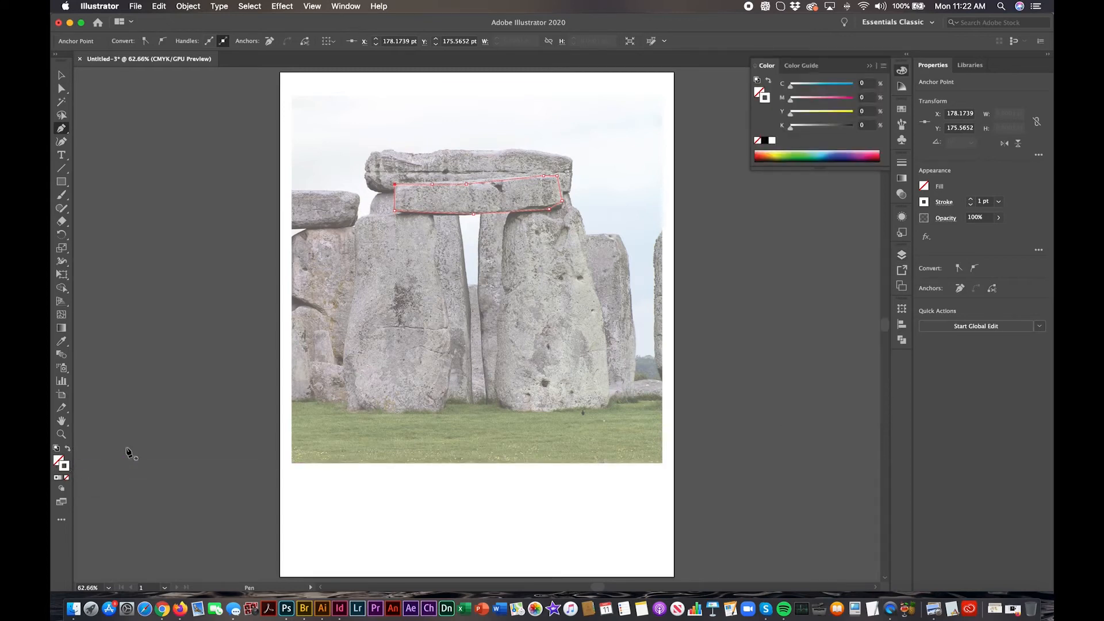
click(69, 451)
click(69, 450)
click(764, 141)
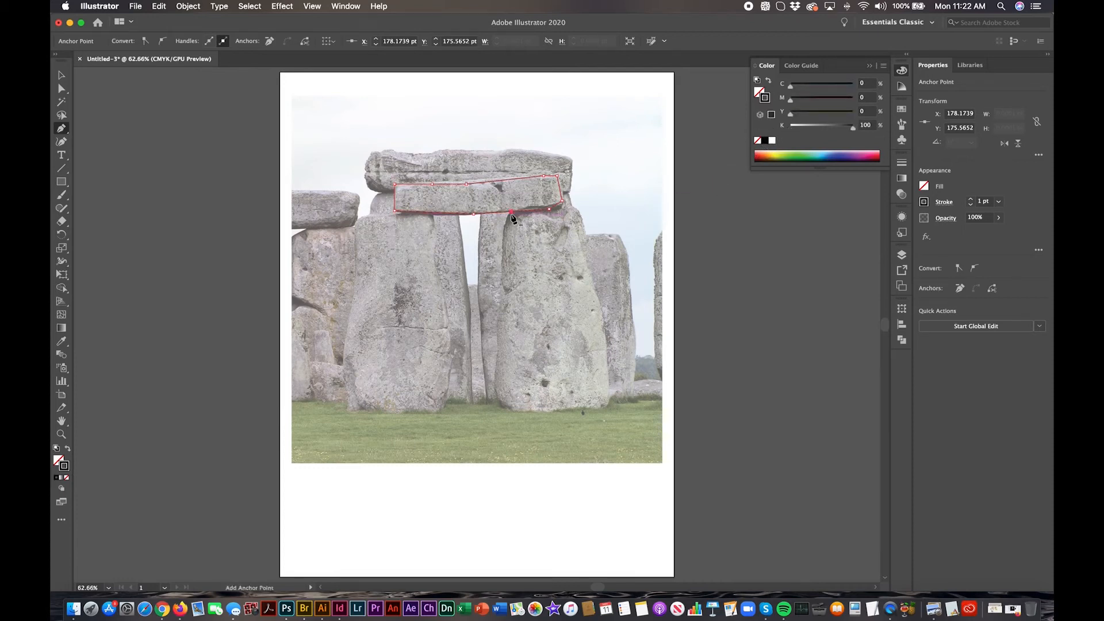
Step: Trace the large upright stone beneath the lintel's right end as a closed Pen tool path, meeting the lintel outline at its top
click(506, 225)
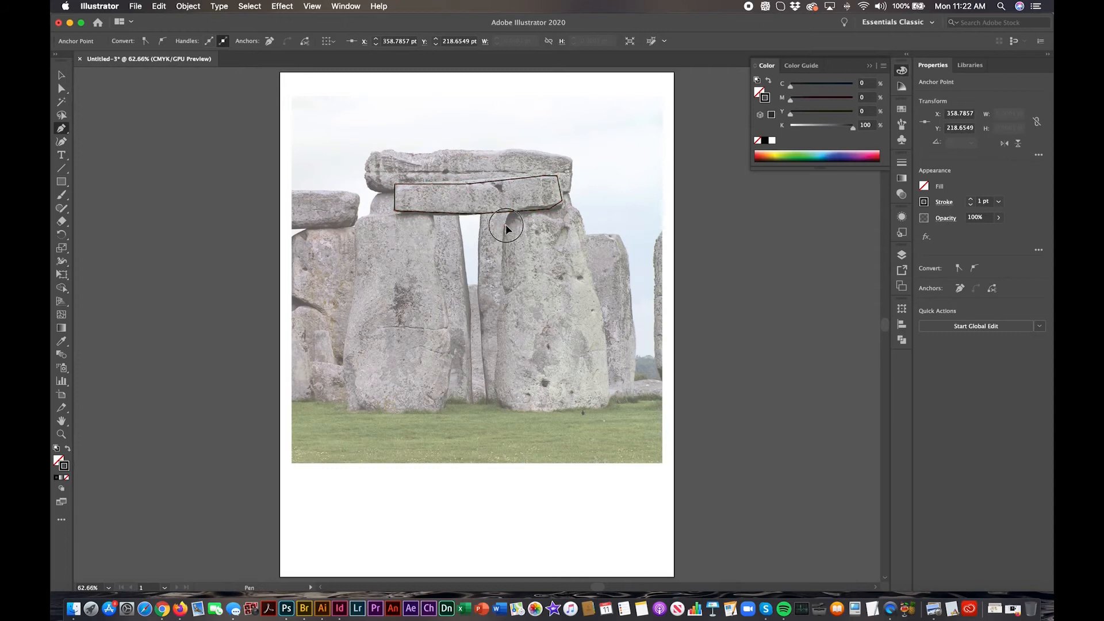
click(501, 266)
click(501, 301)
click(498, 315)
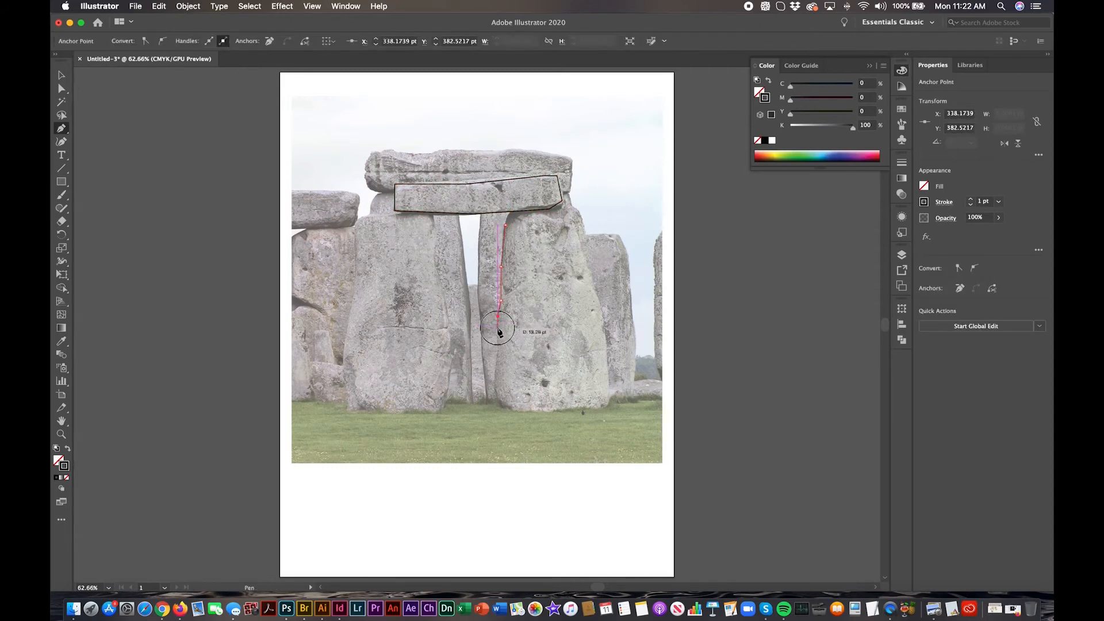
click(497, 327)
click(497, 349)
click(495, 383)
click(502, 400)
click(516, 407)
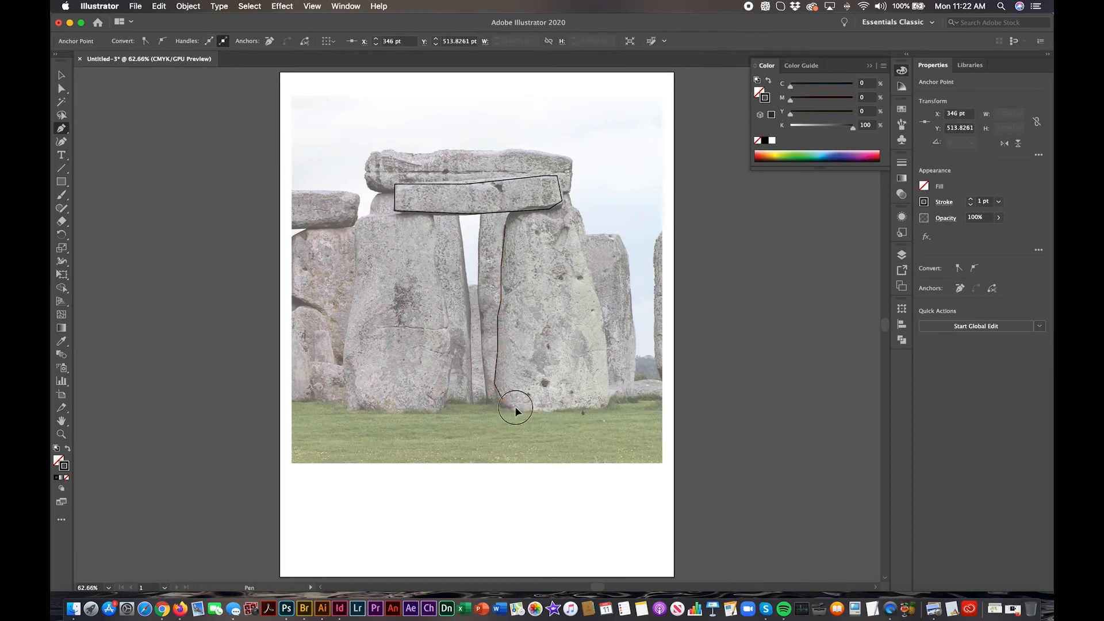
click(548, 407)
click(591, 408)
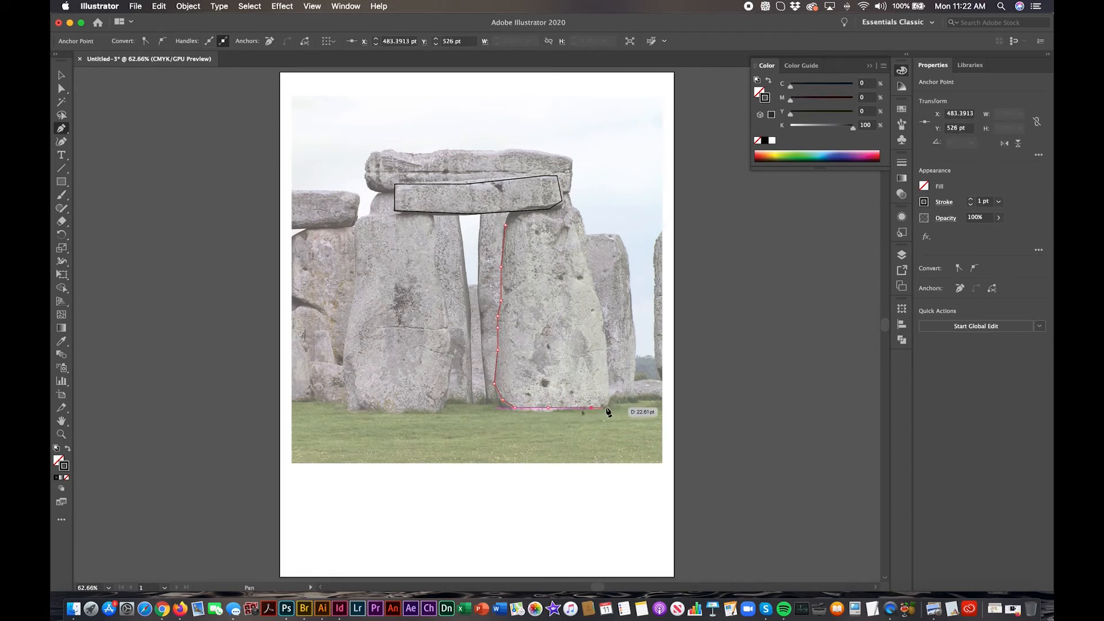
click(607, 407)
click(607, 361)
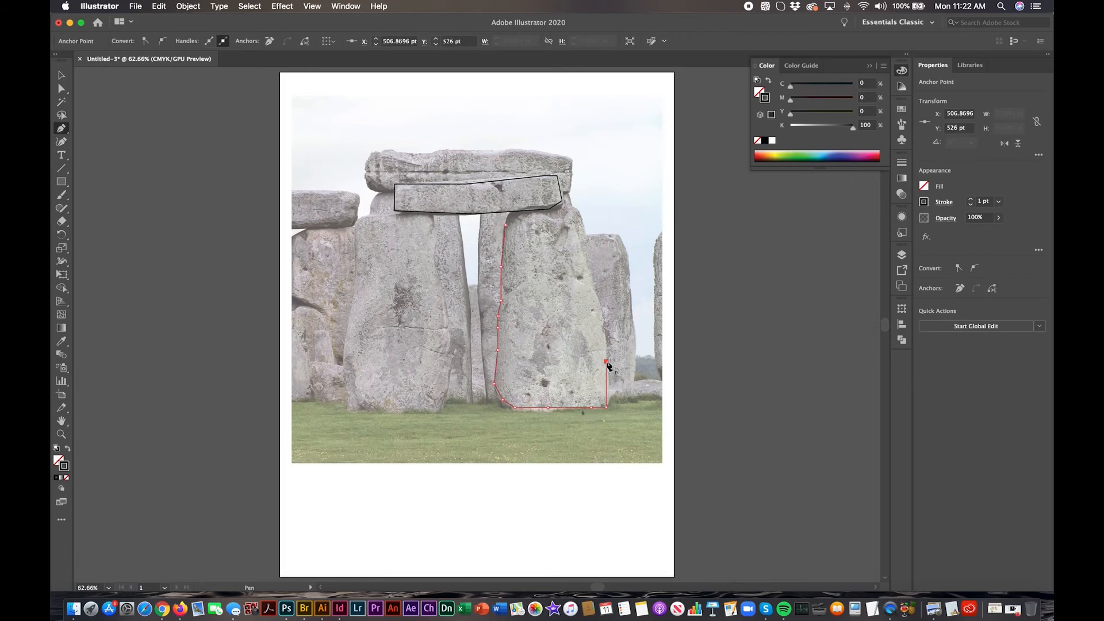
click(601, 307)
click(593, 285)
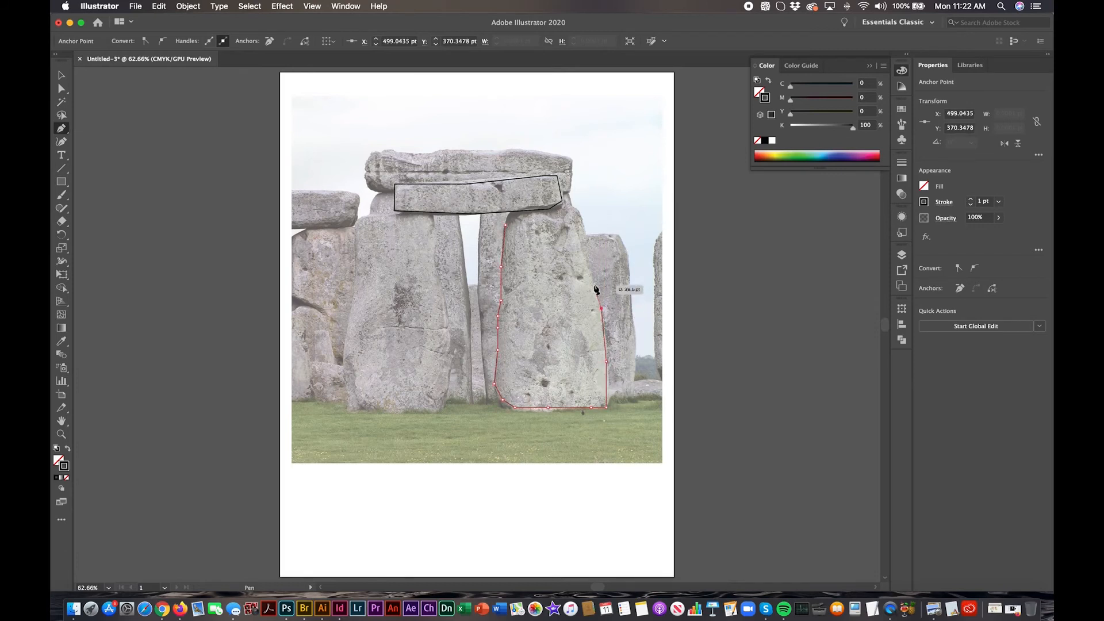
click(573, 220)
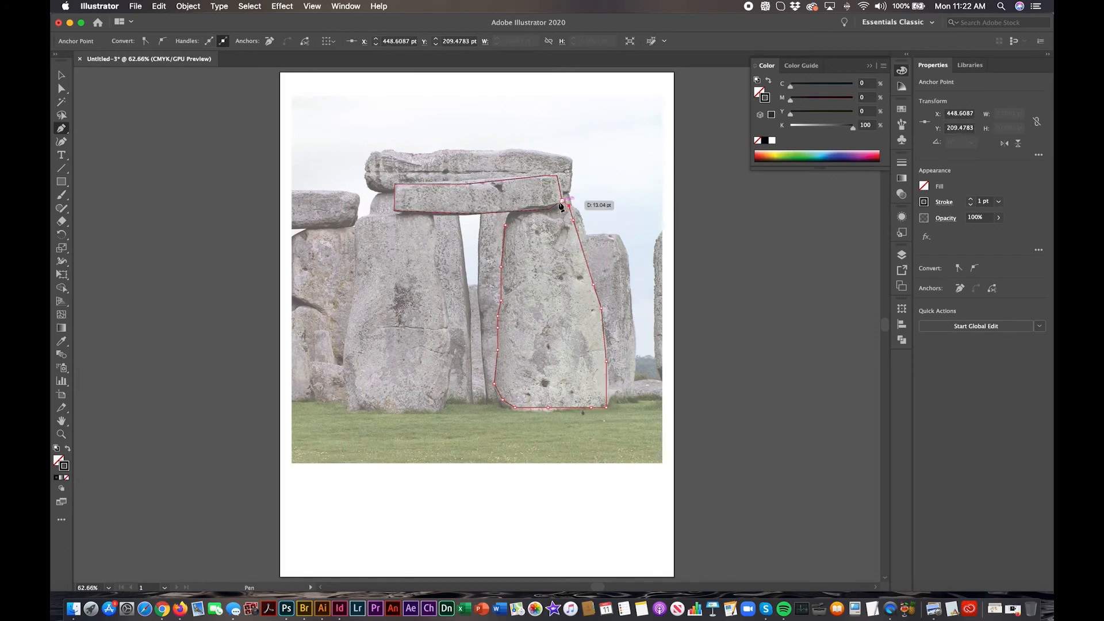
click(561, 201)
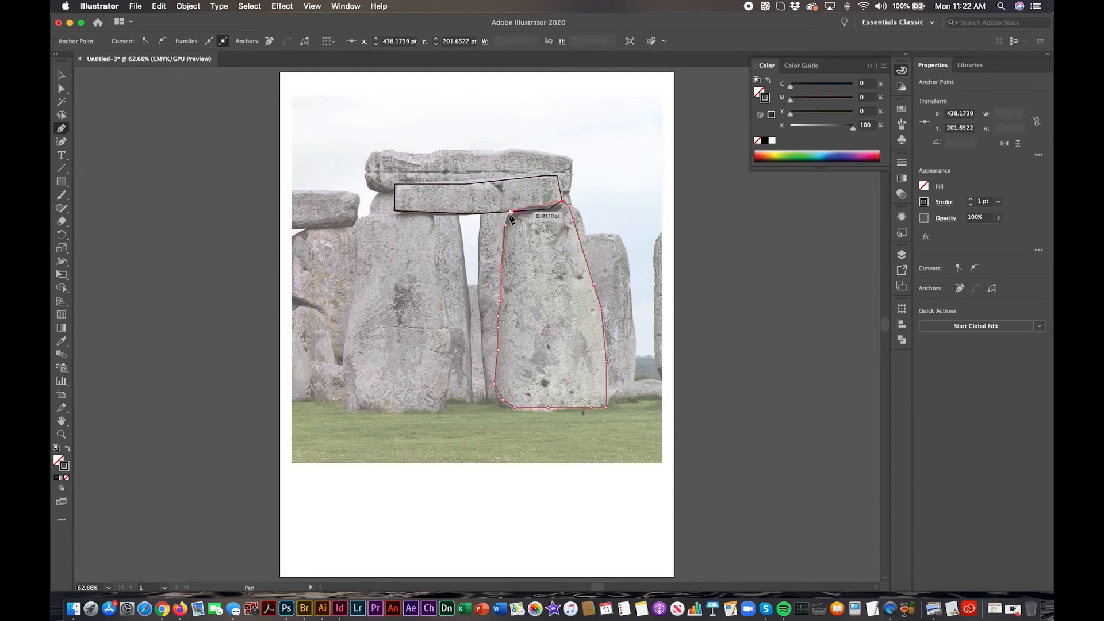
click(511, 213)
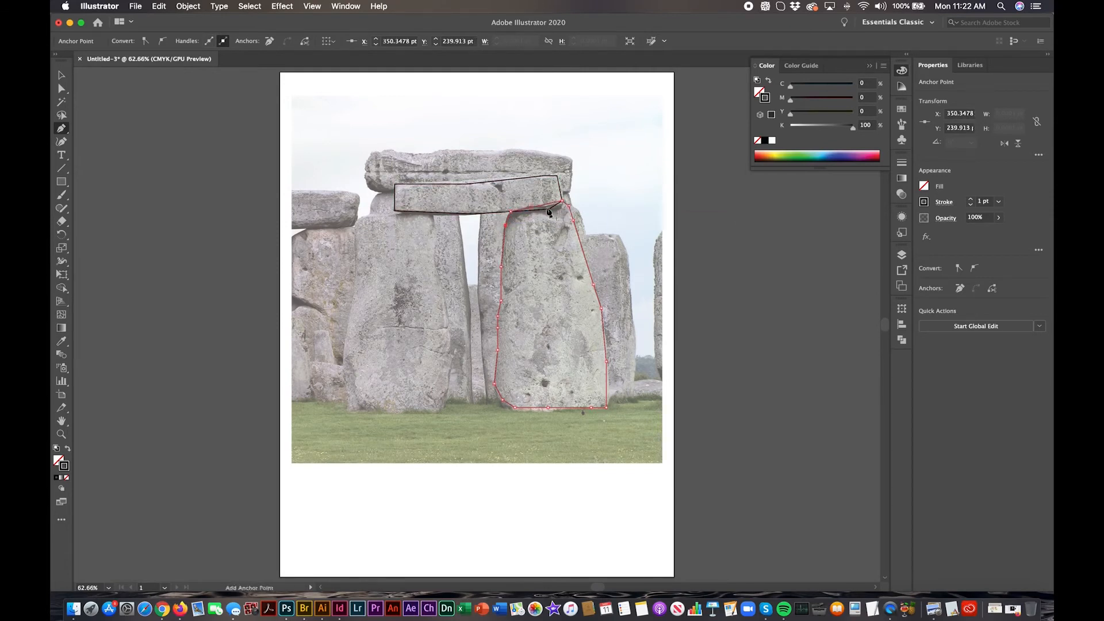
Step: Hide template Layer 1 to check the traced outlines on their own, and show it again
click(901, 253)
click(901, 309)
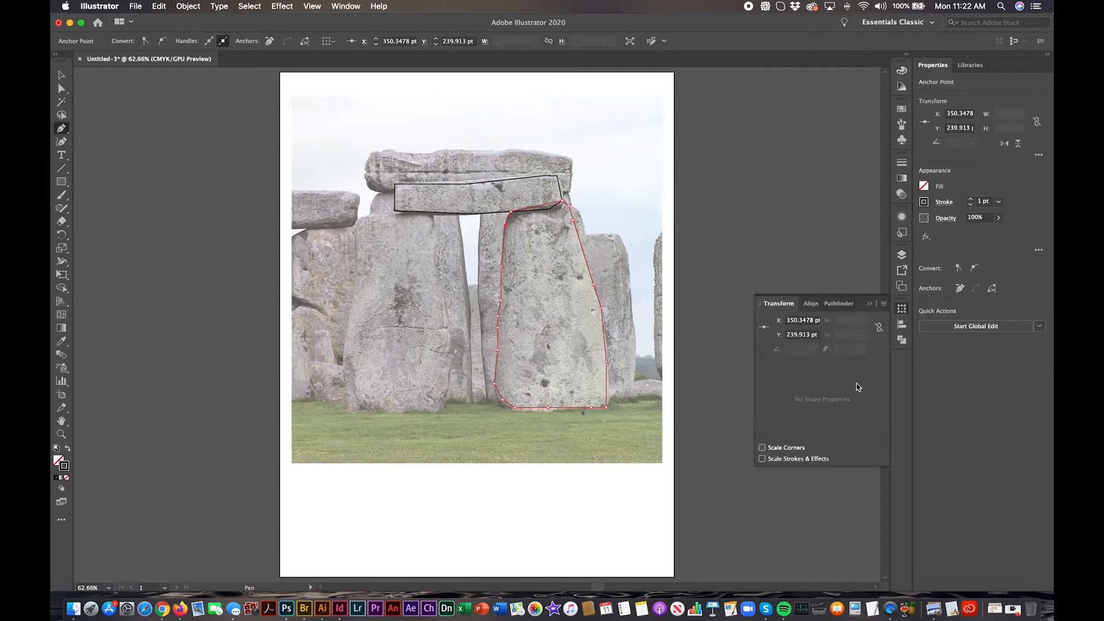
click(903, 255)
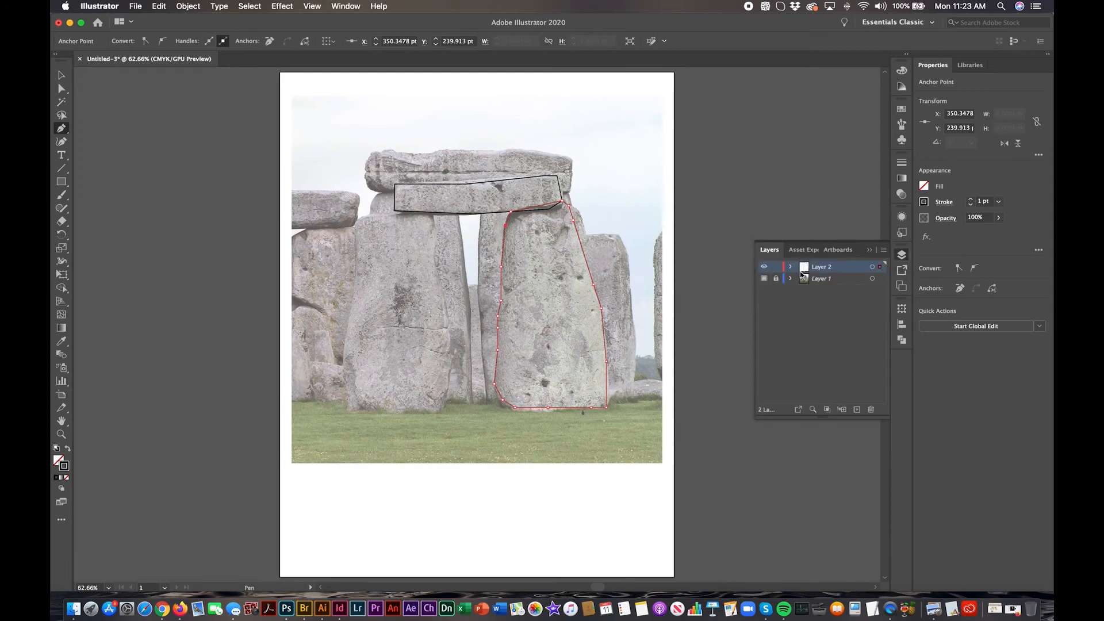
click(765, 280)
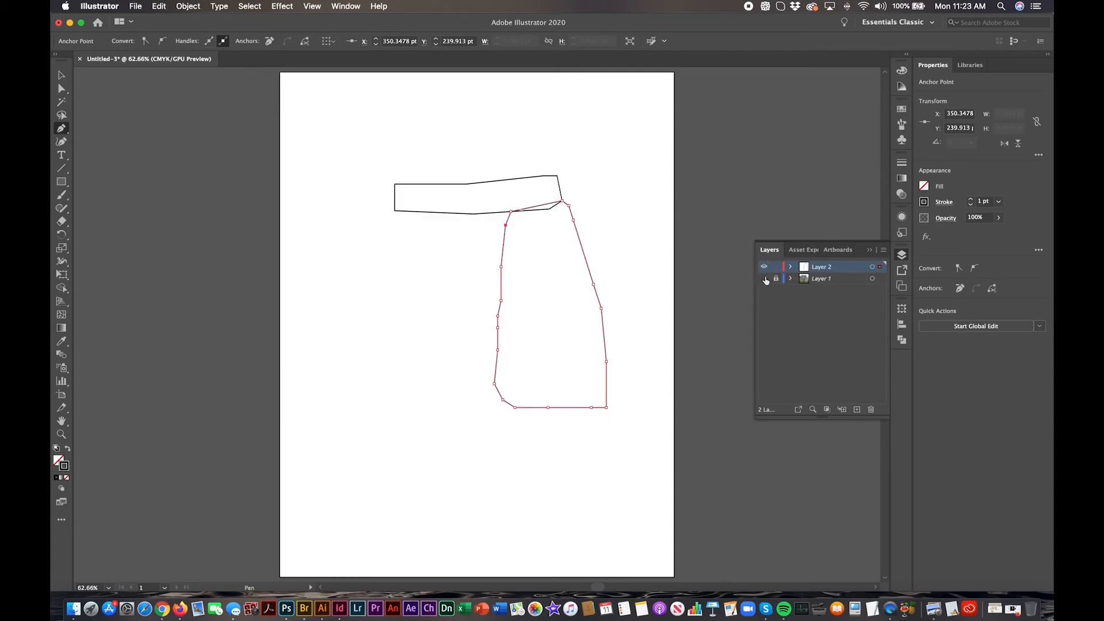
click(765, 279)
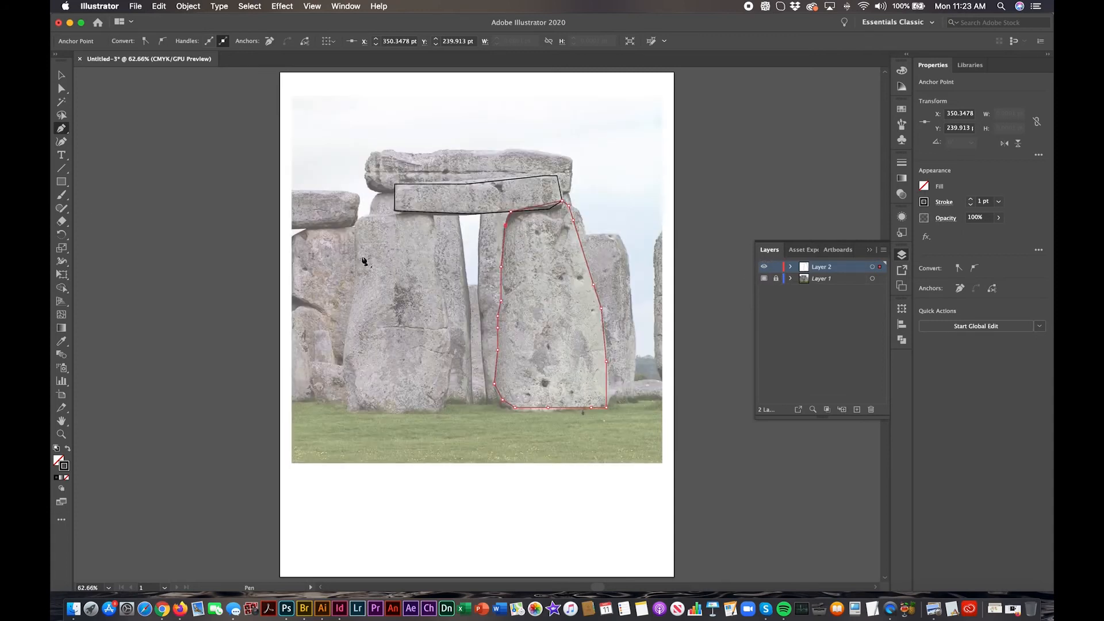
Step: Add the text "Stonehenge" near the artboard's upper left corner and set its size to 18 pt
click(62, 155)
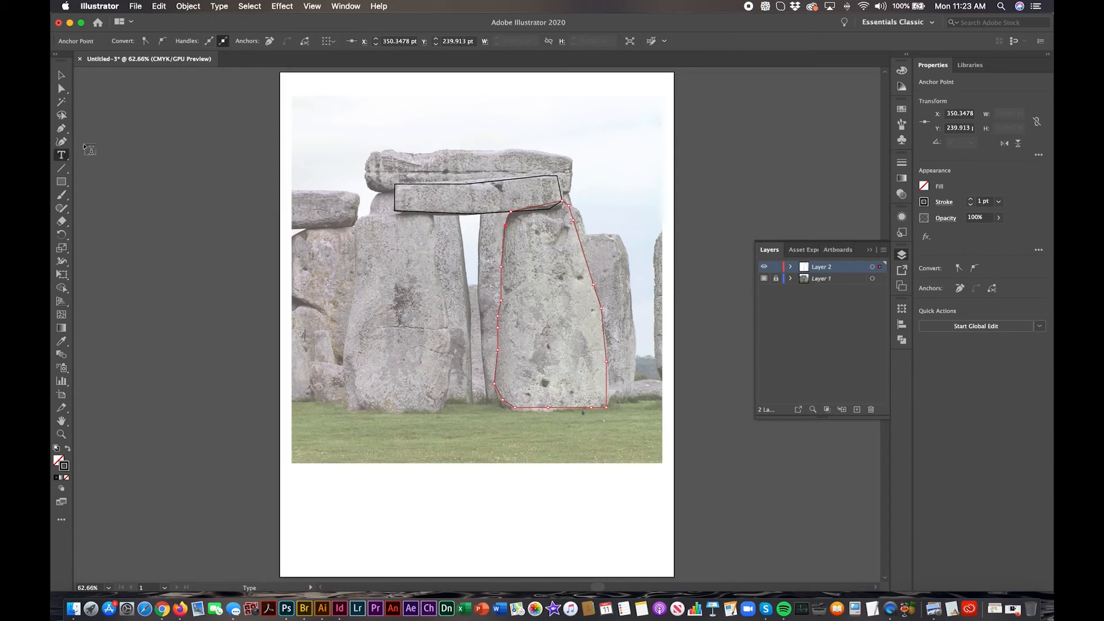
click(319, 97)
text(Stonehenge)
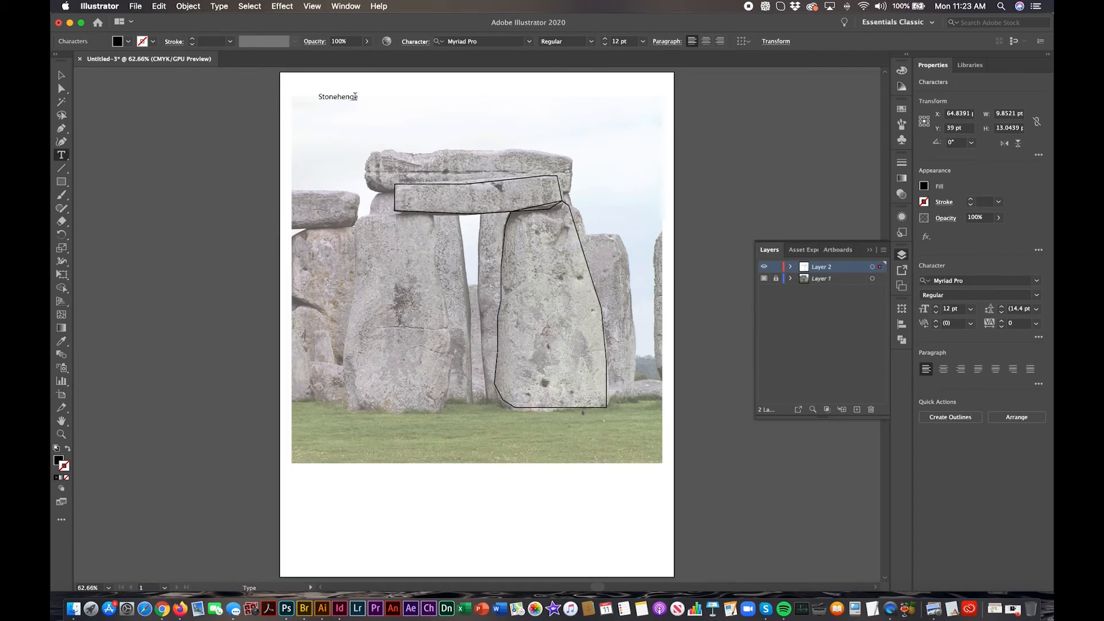
drag(357, 97, 314, 97)
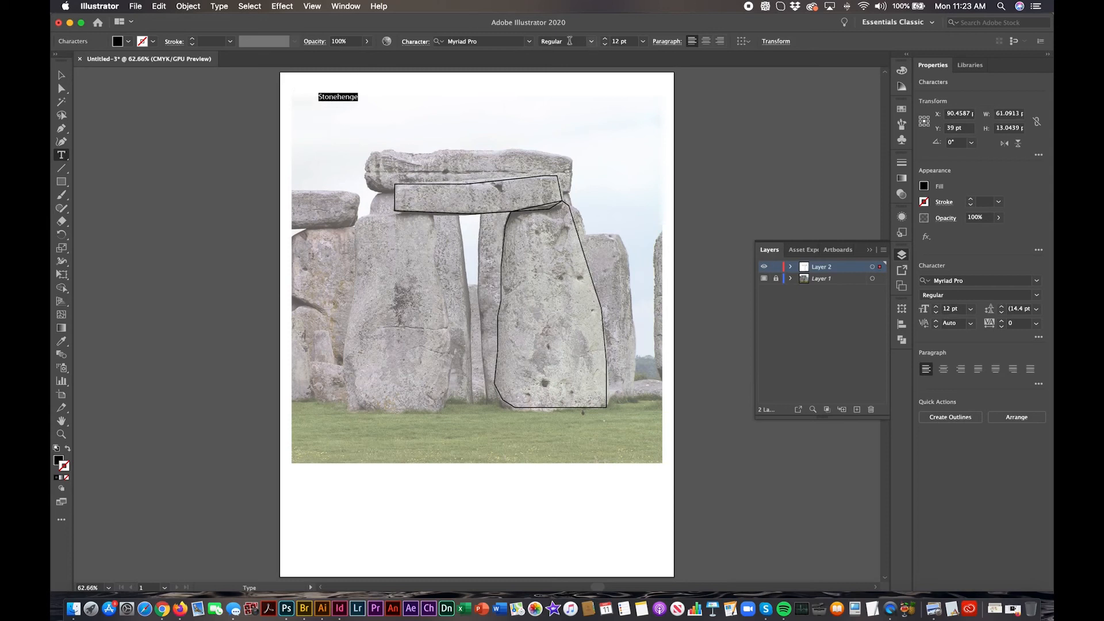
click(643, 41)
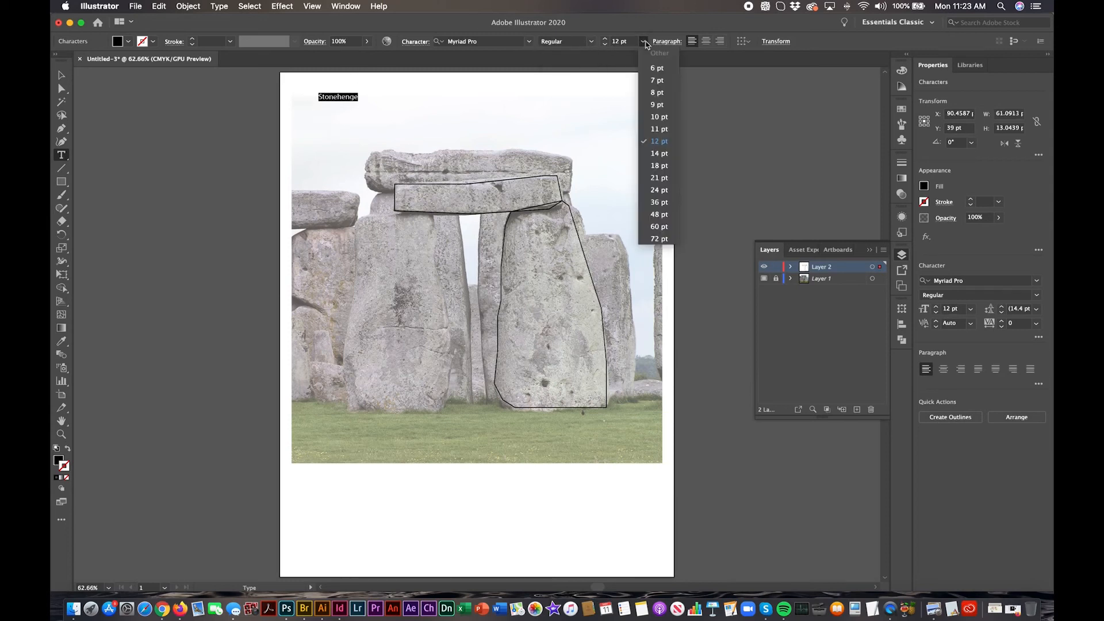
click(659, 166)
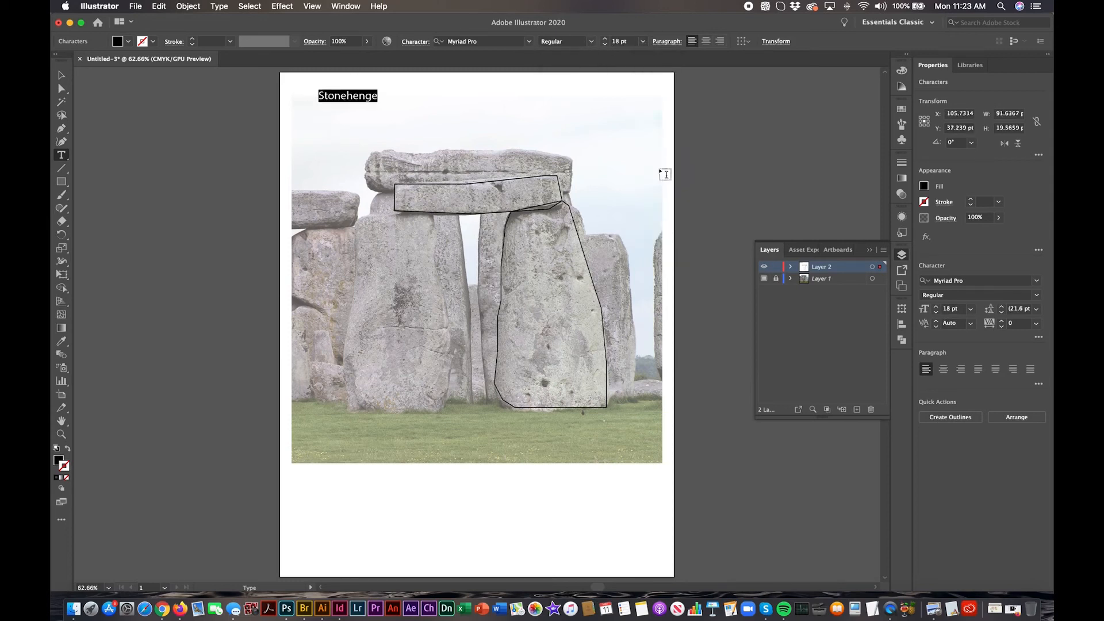
super+click(808, 173)
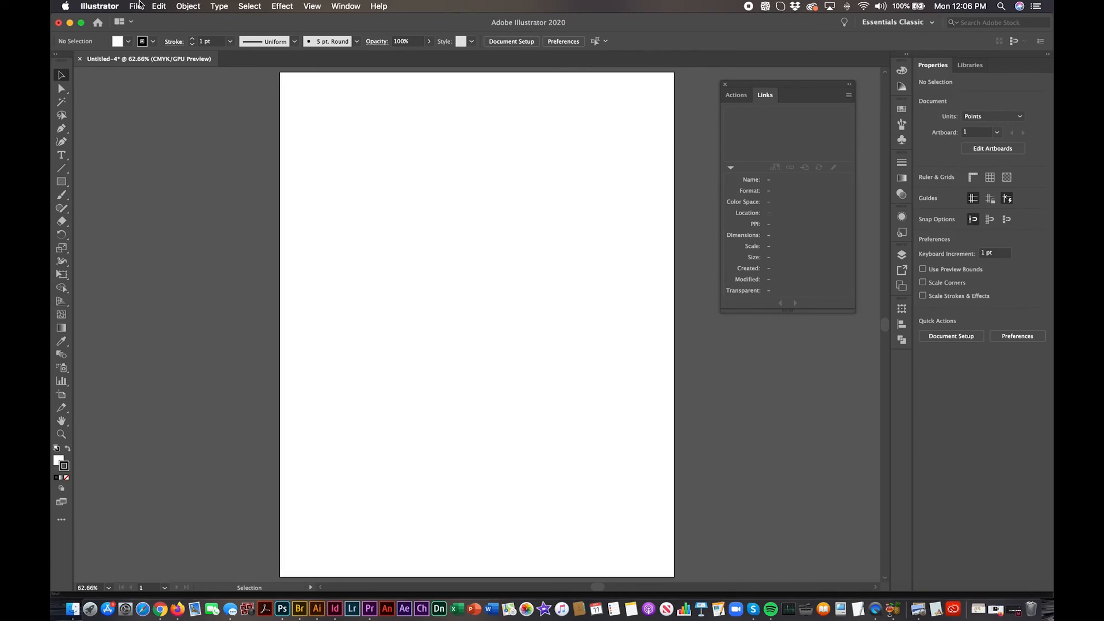
Step: Place Brick wall.psd as a linked image starting near the upper left corner of the empty artboard
click(138, 6)
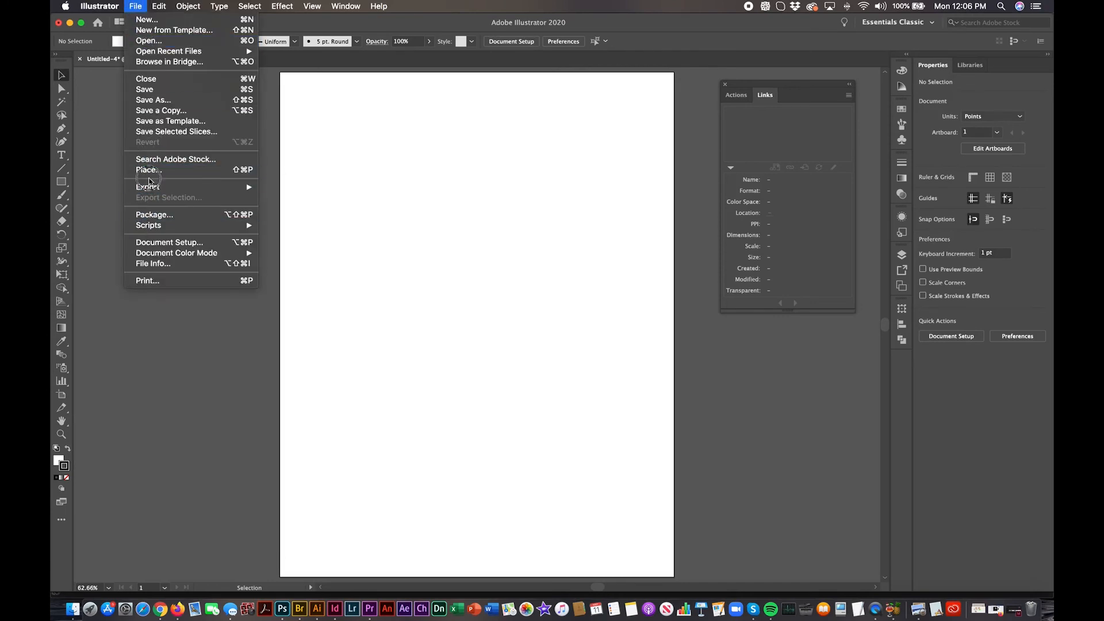
click(149, 169)
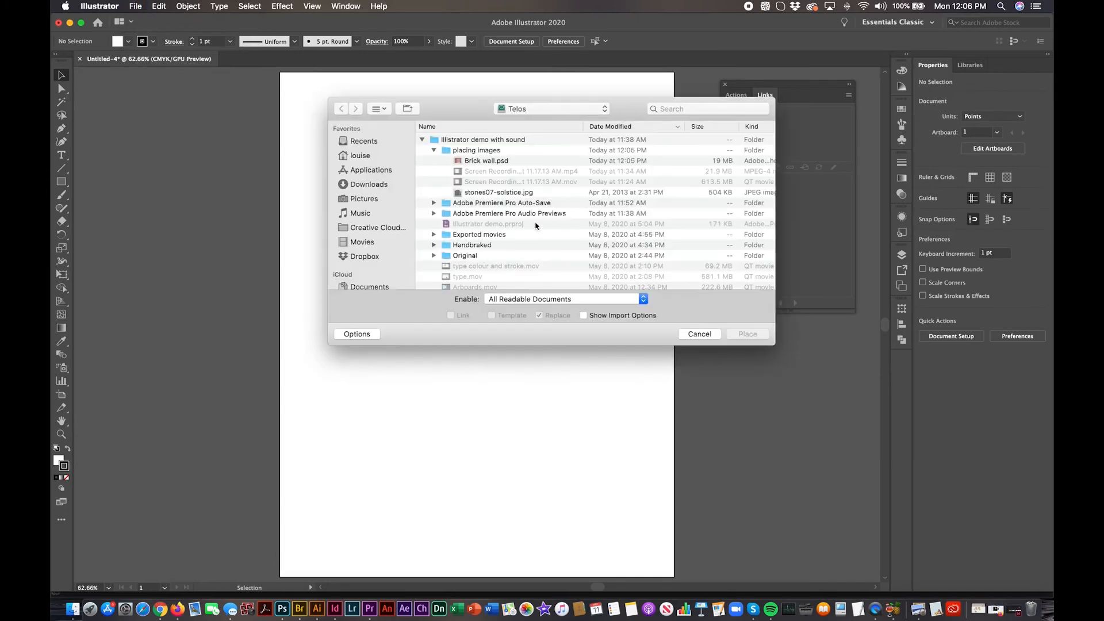
click(489, 161)
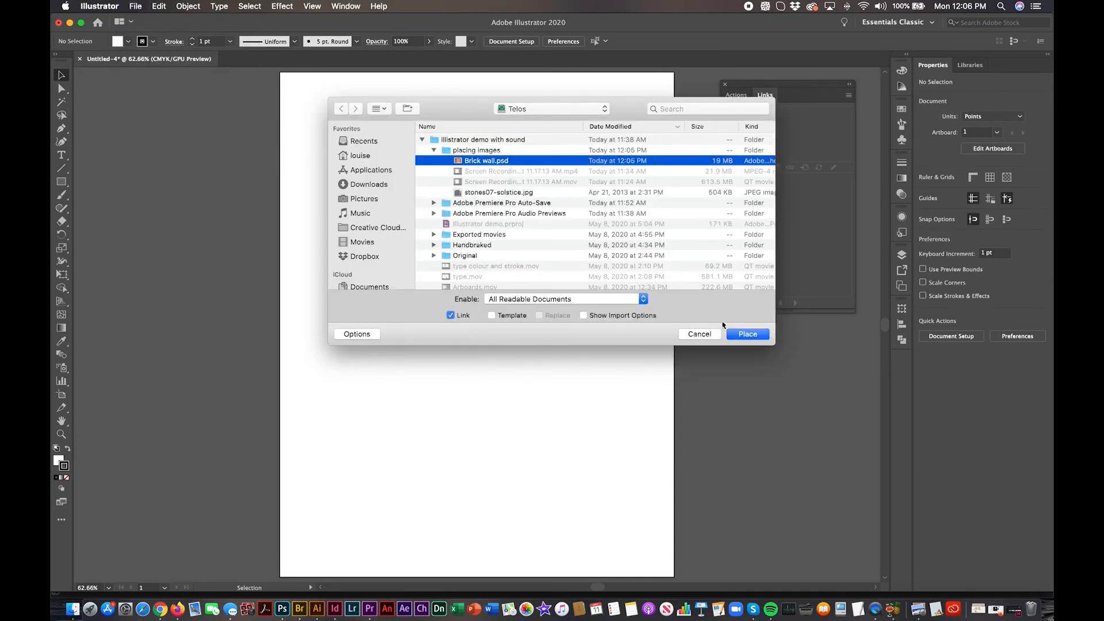
click(746, 334)
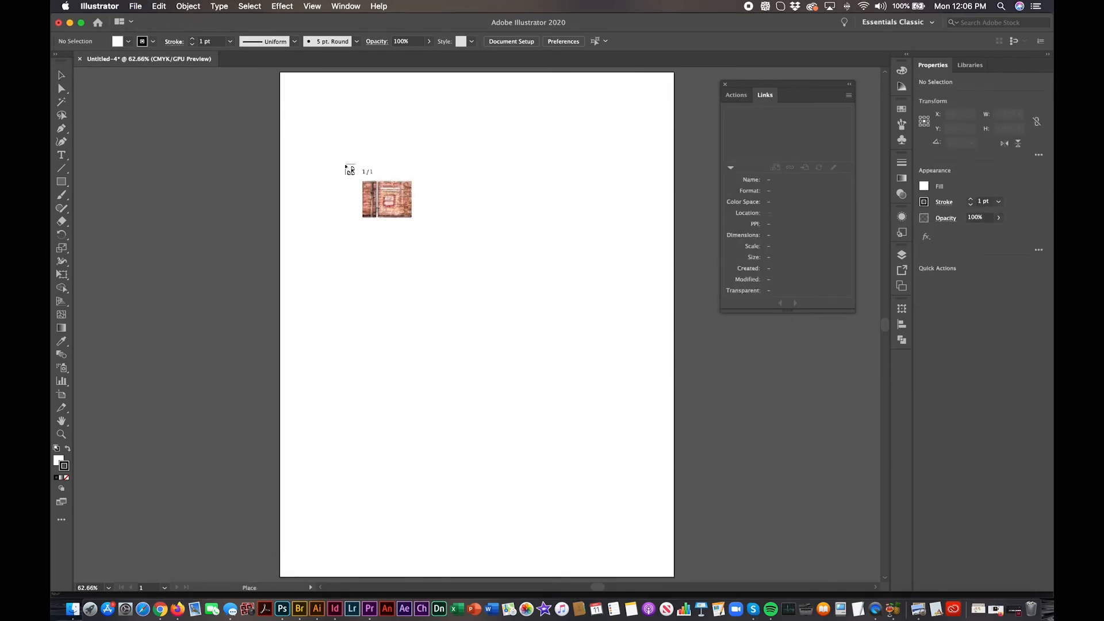
click(285, 89)
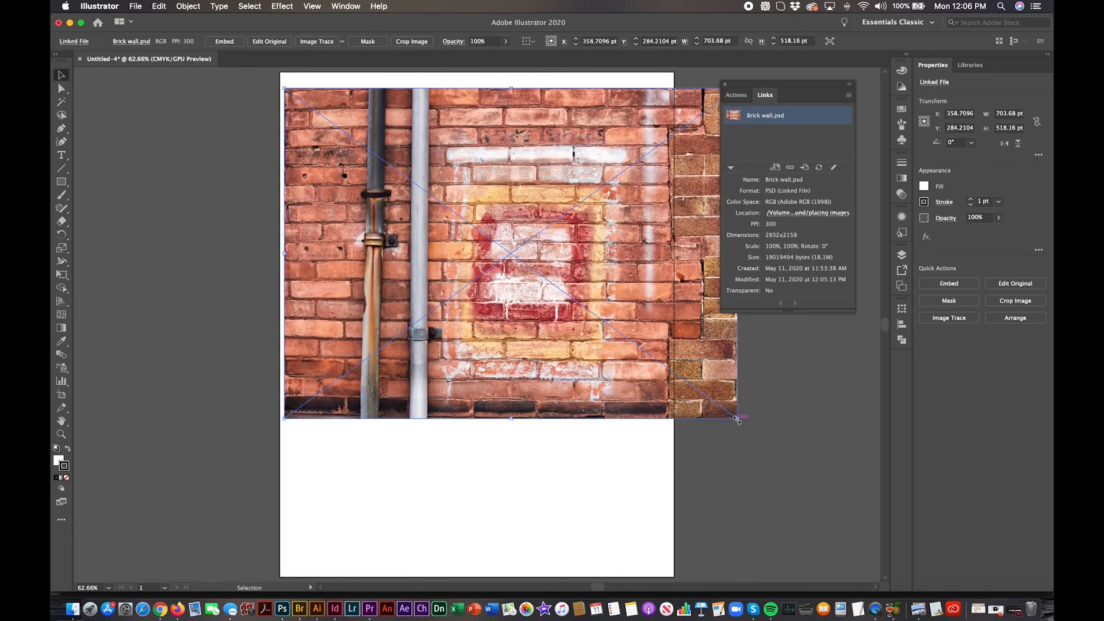
Step: Scale the brick wall image proportionally to about 571 × 421 pt and centre it horizontally on the artboard at X 306 pt
drag(736, 419, 659, 387)
drag(651, 384, 652, 387)
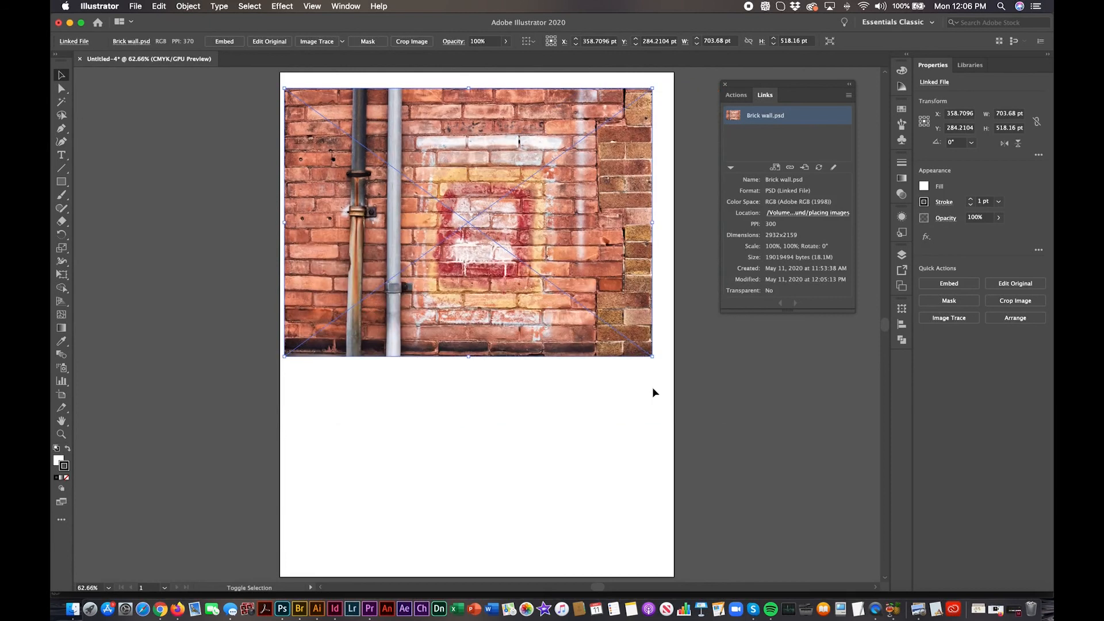
drag(600, 207, 605, 207)
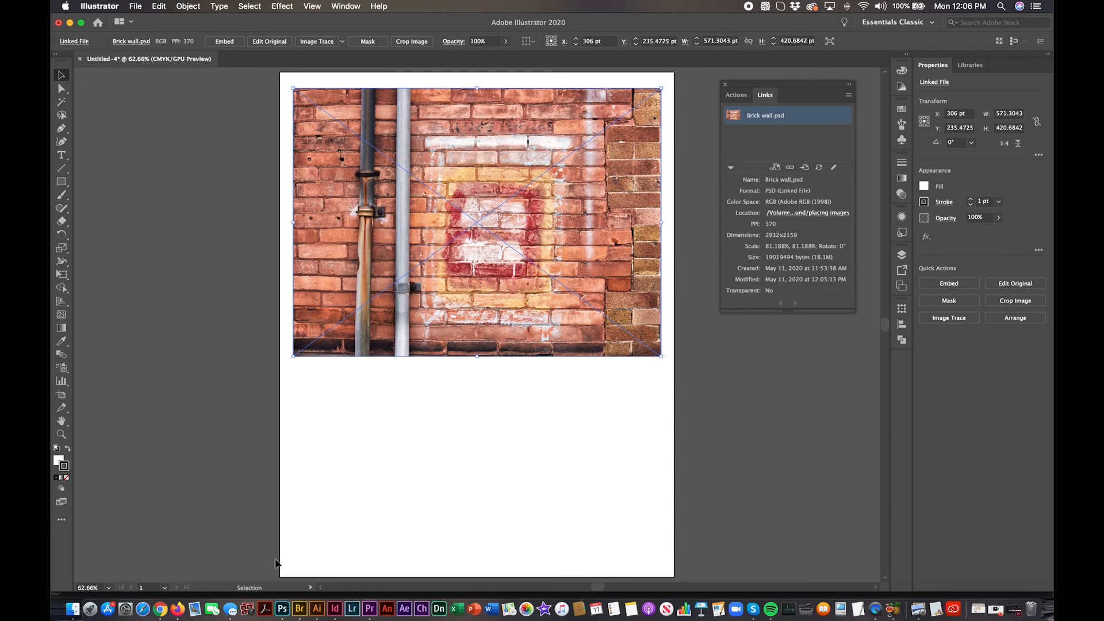
Step: Switch to Photoshop, open the recent file Brick wall.psd and add a Black & White adjustment layer with the Default preset
click(281, 610)
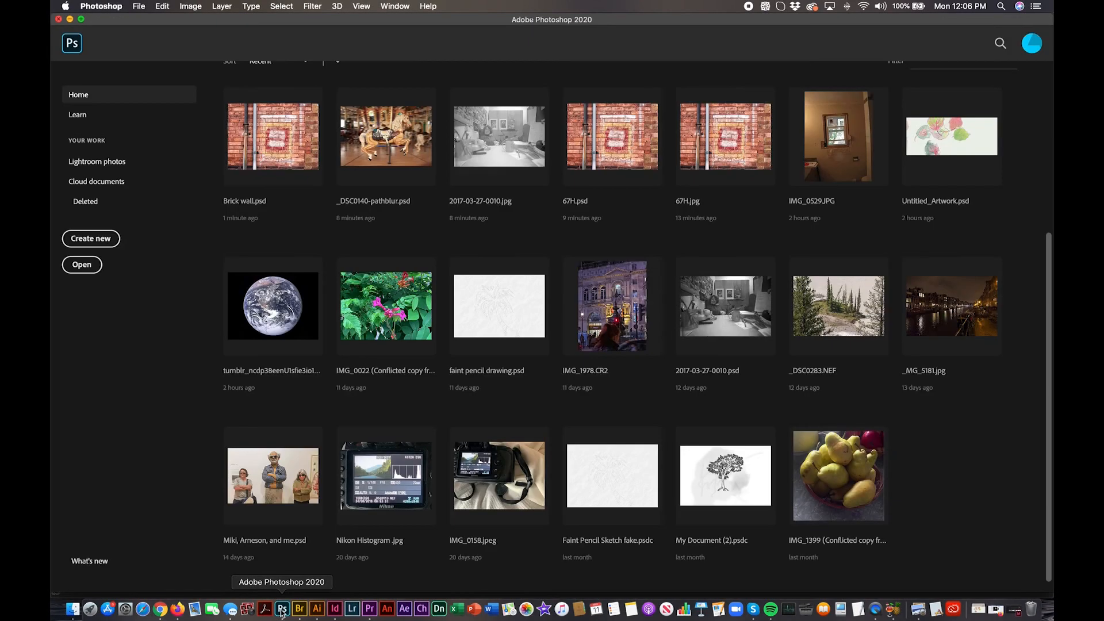
click(305, 138)
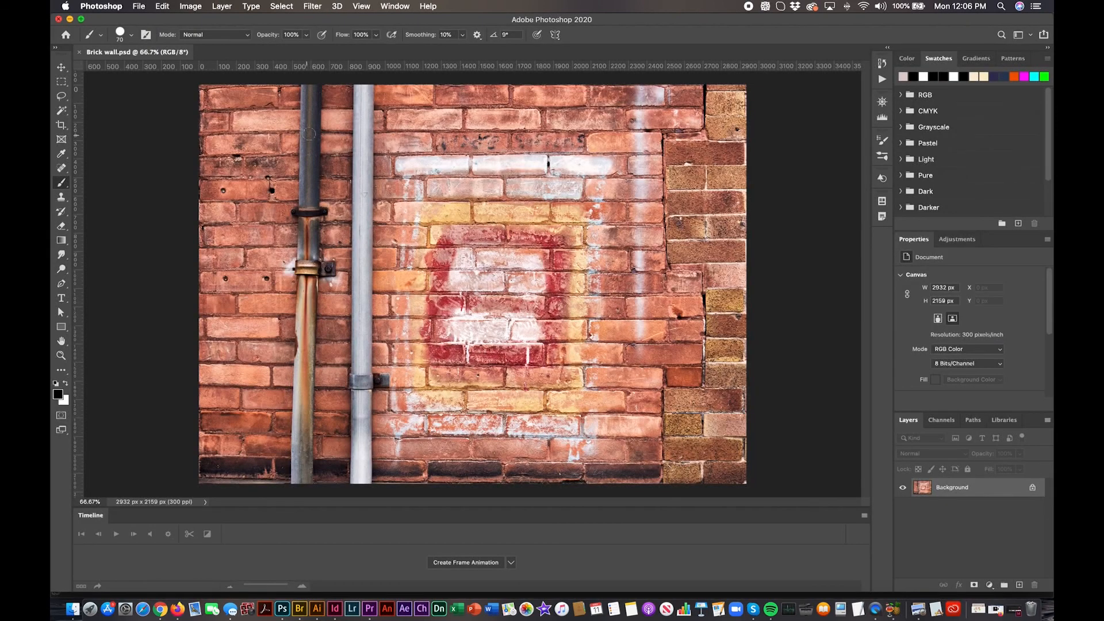
click(957, 239)
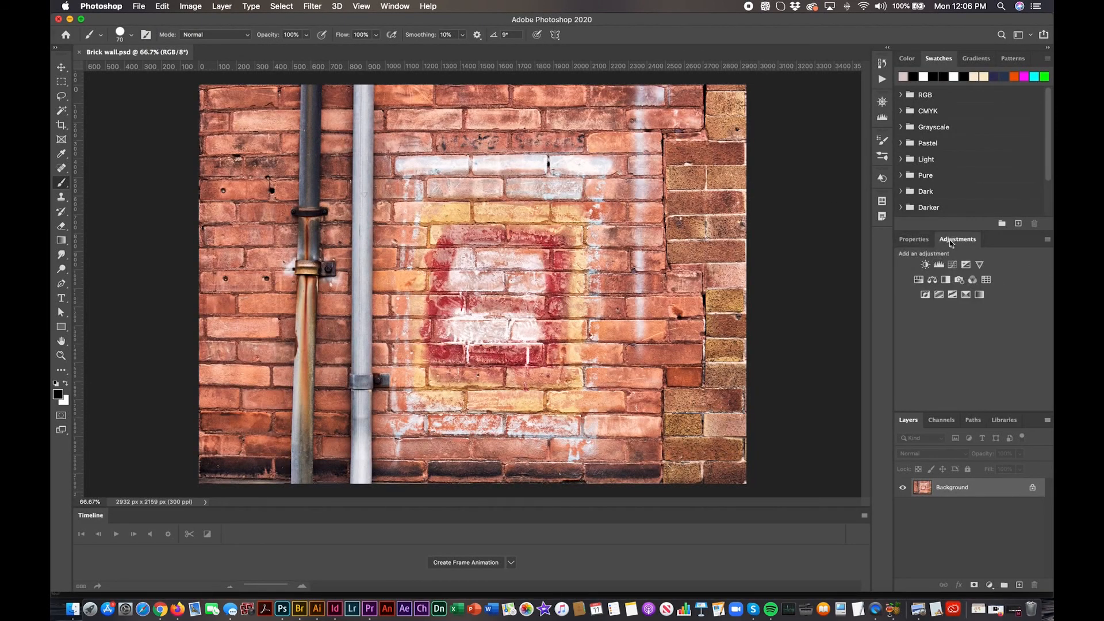
click(945, 280)
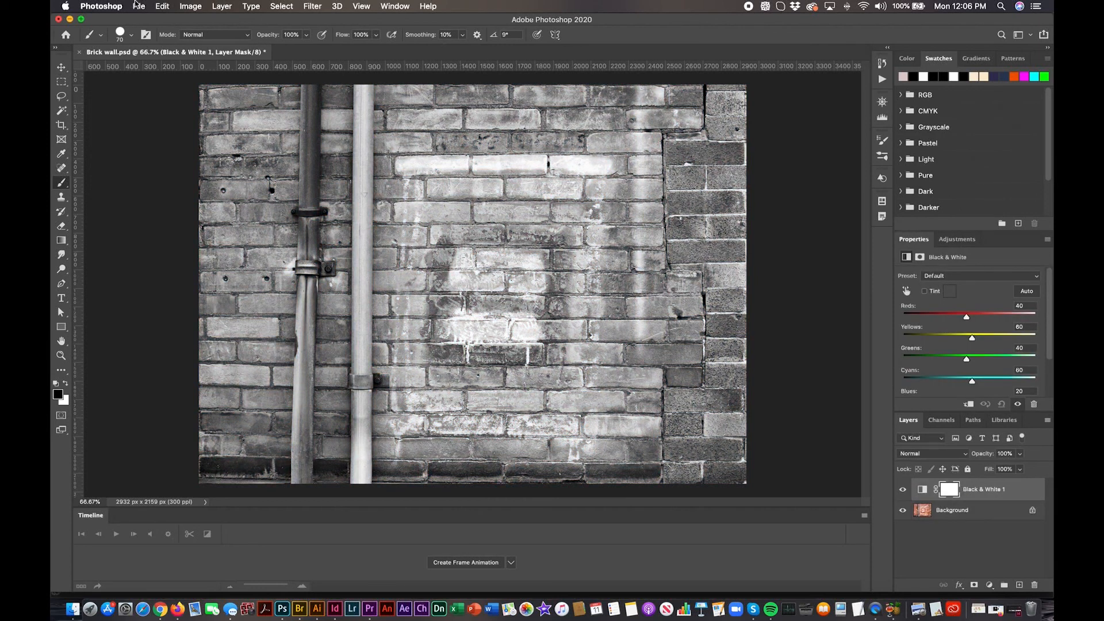
Step: Save Brick wall.psd with Maximize Compatibility on, and update the modified link back in Illustrator
click(138, 6)
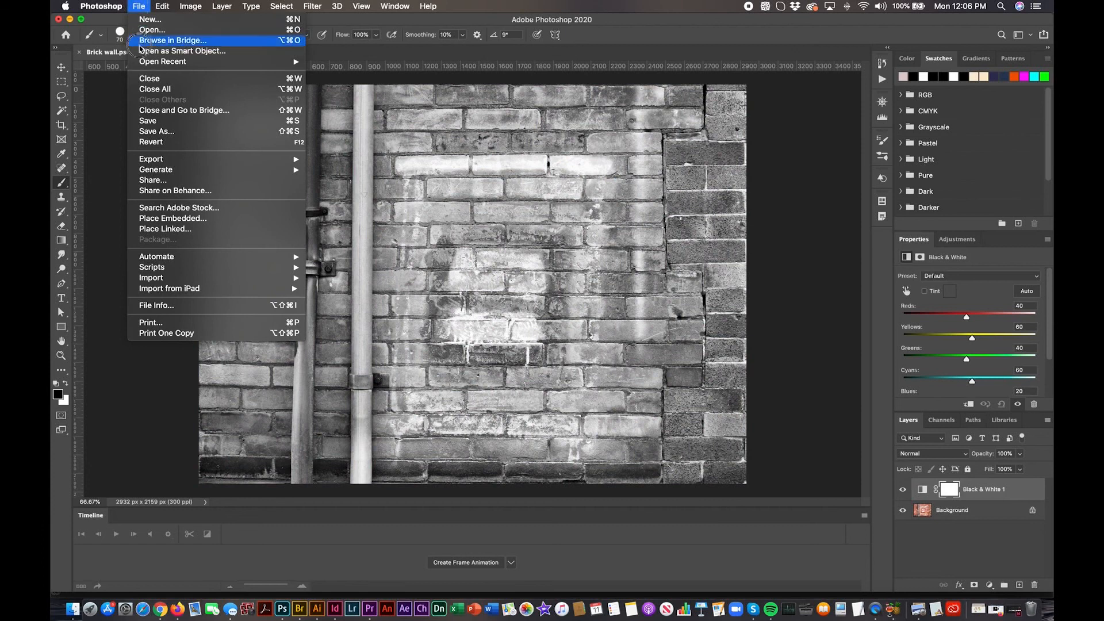
click(148, 122)
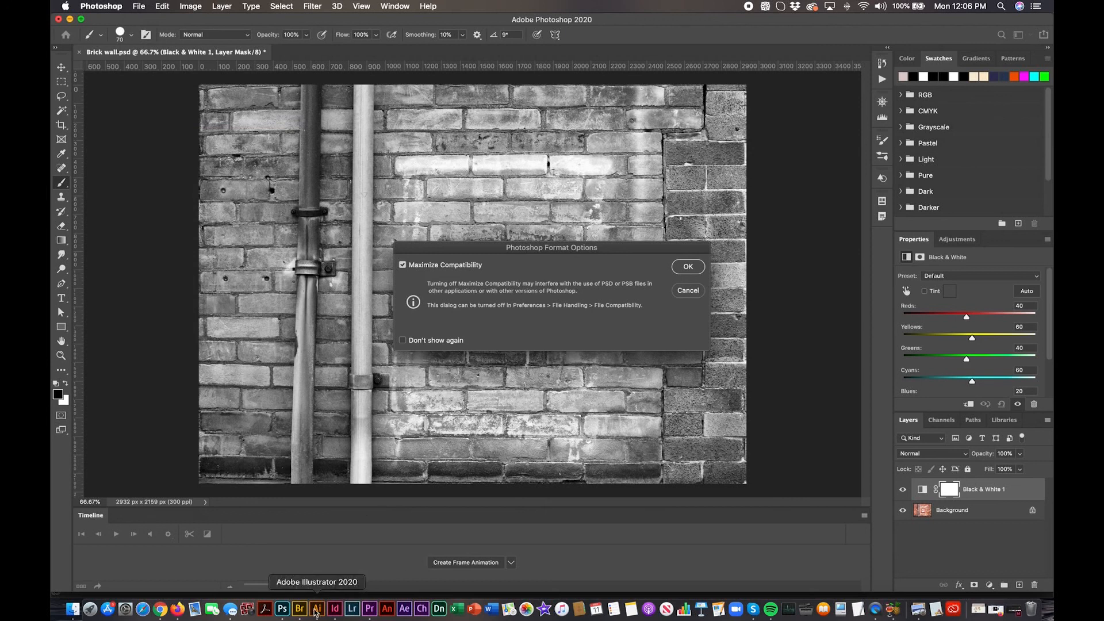
click(690, 270)
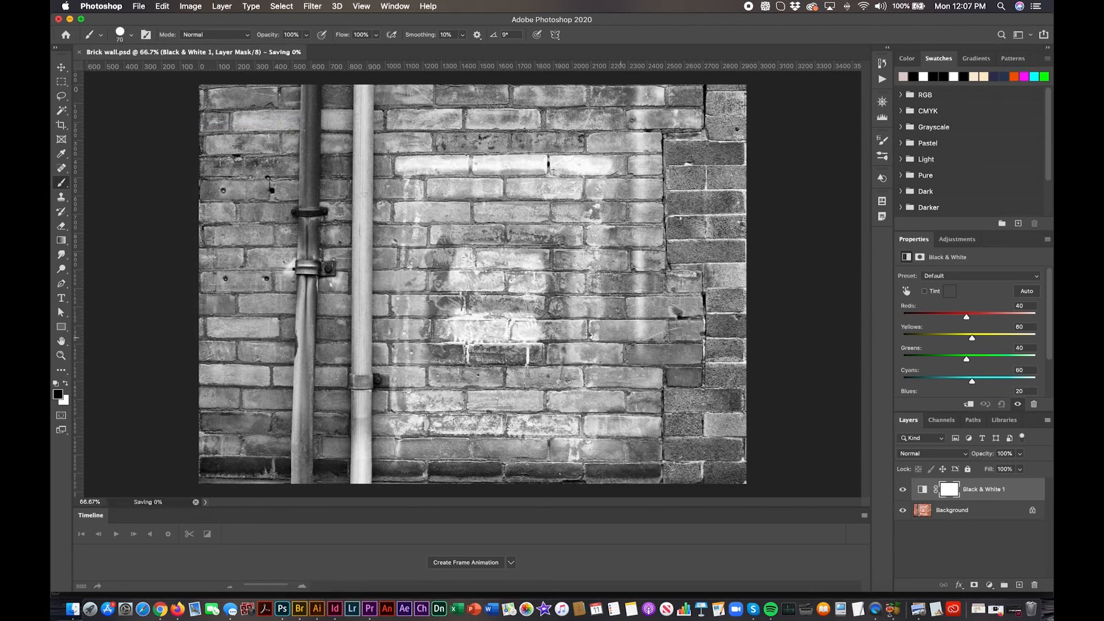
click(317, 609)
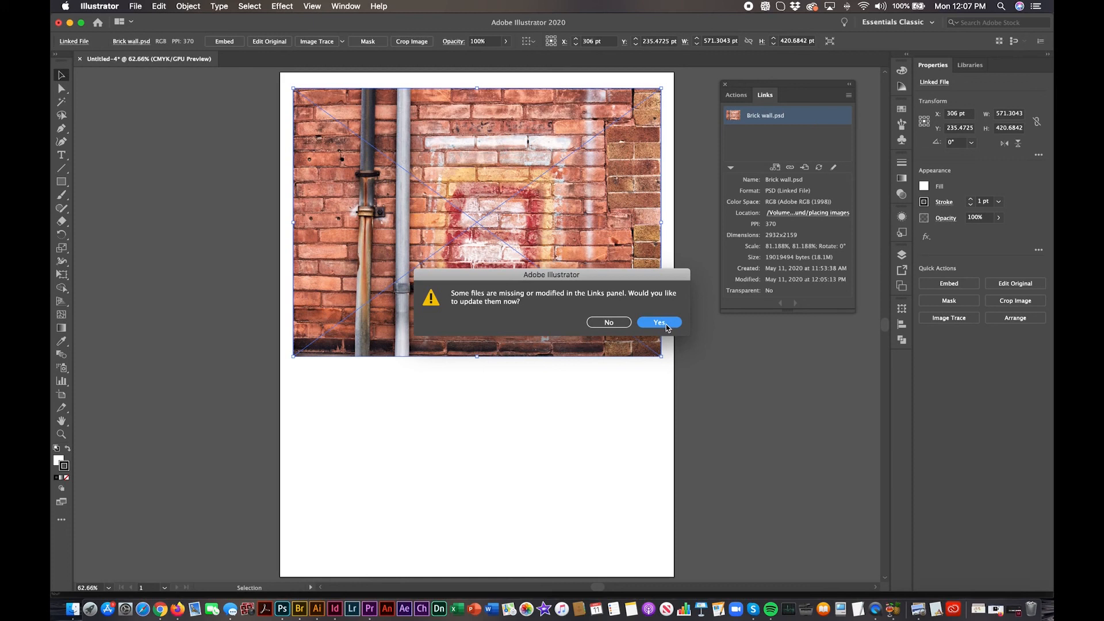
click(660, 323)
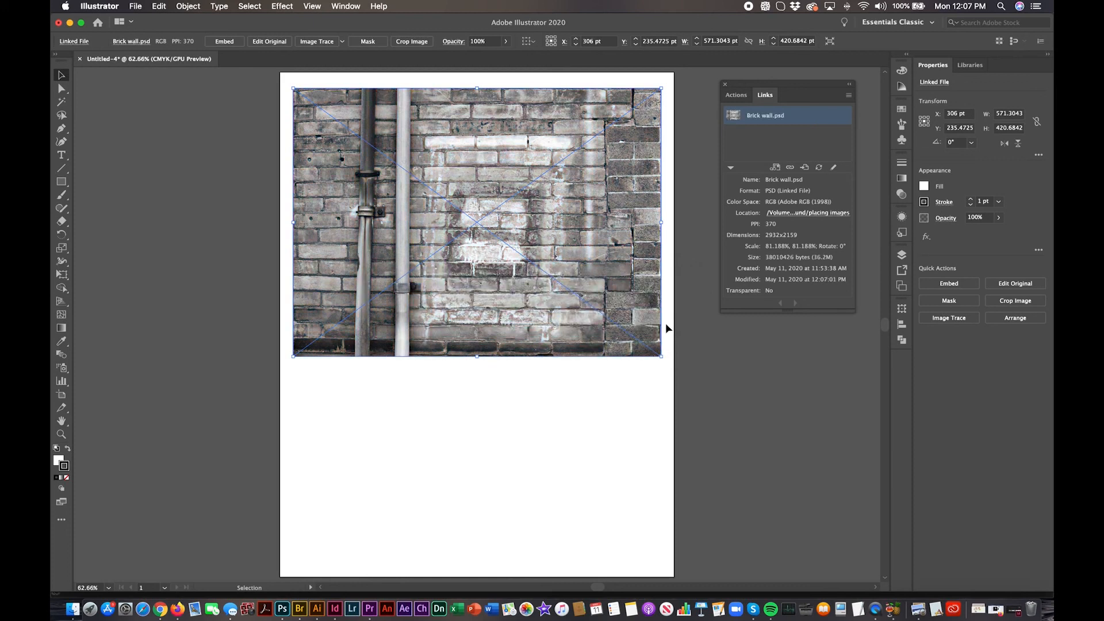